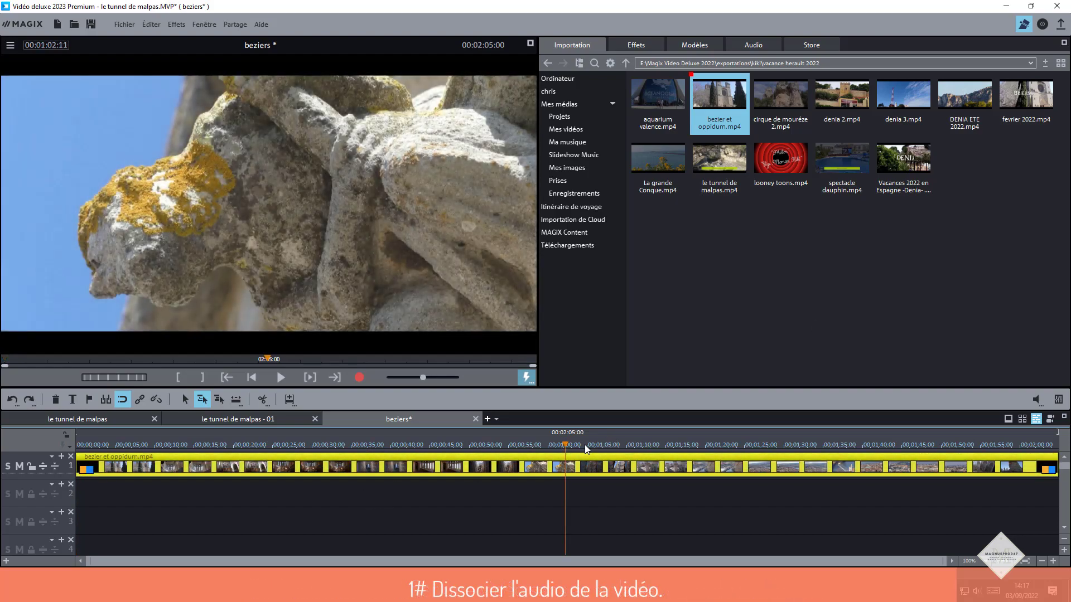
- Place the video and audio of bezier et oppidum.mp4 on separate tracks
left_click(350, 444)
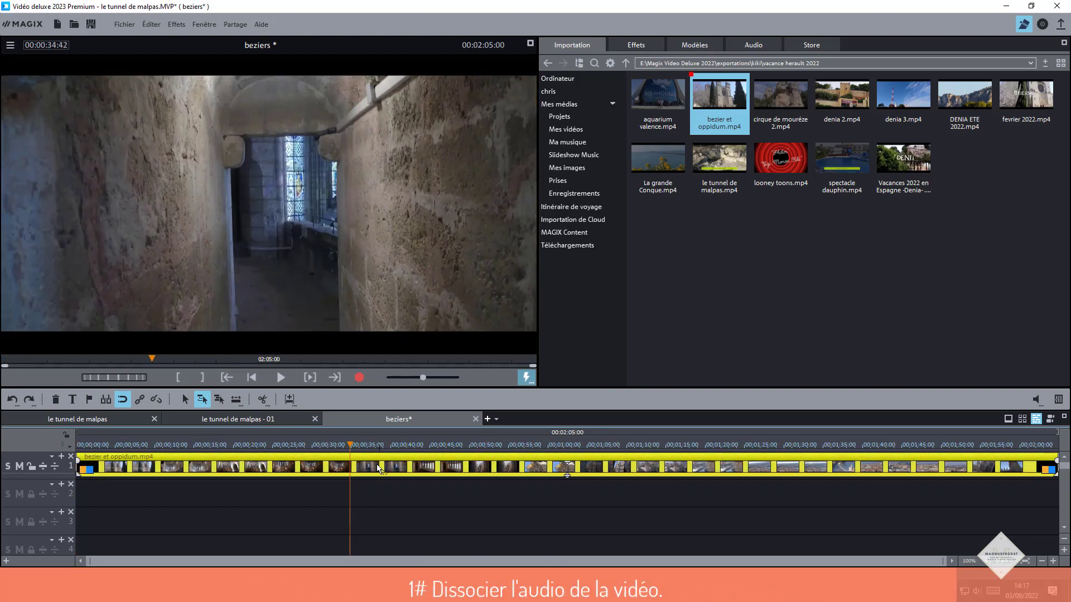
left_click(283, 378)
left_click(283, 377)
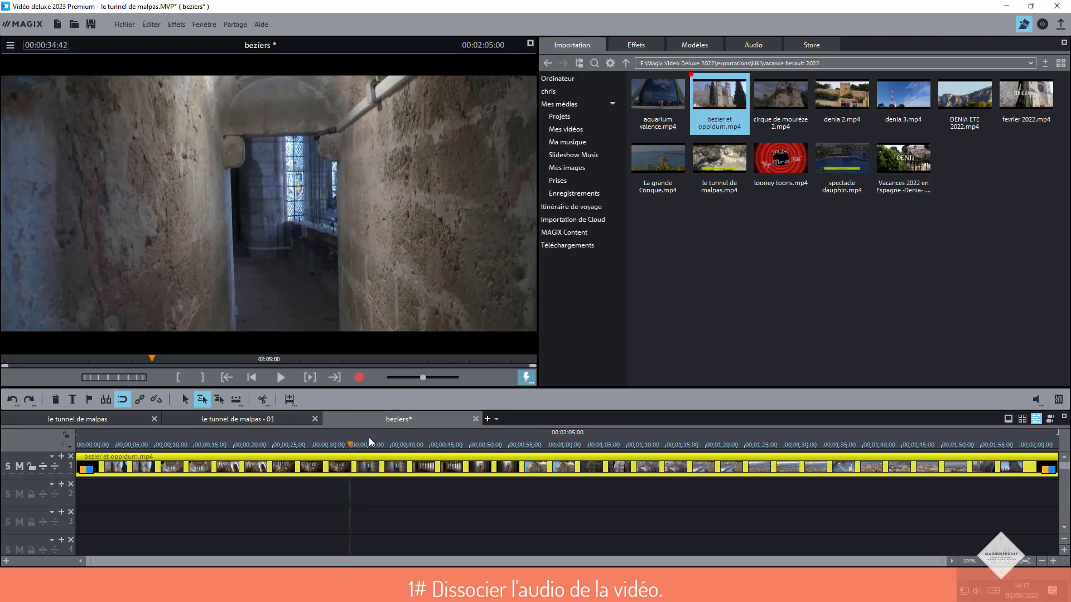
right_click(422, 474)
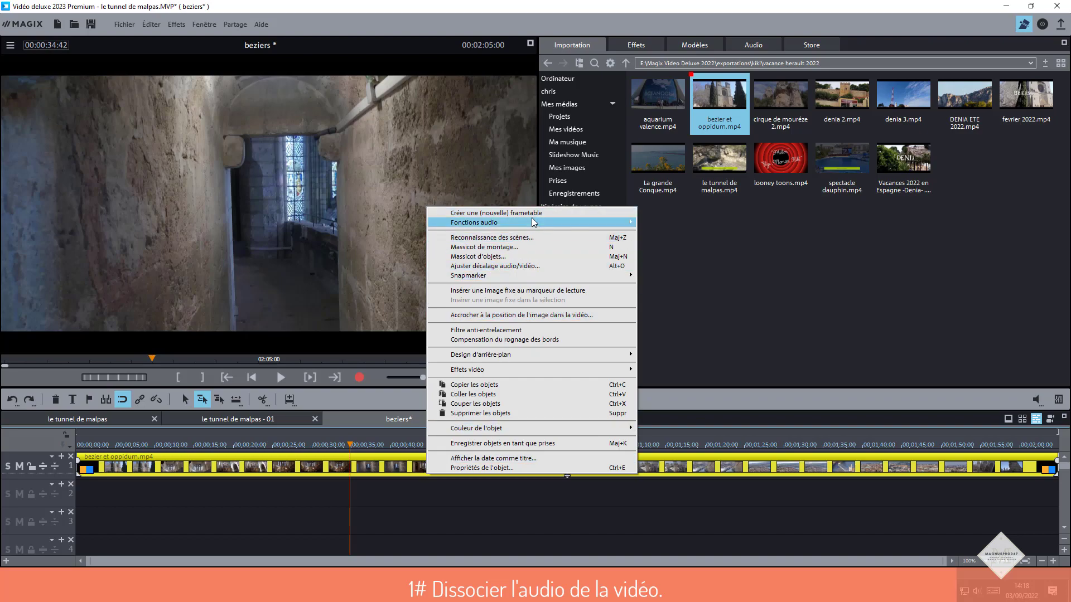
mouse_move(531, 222)
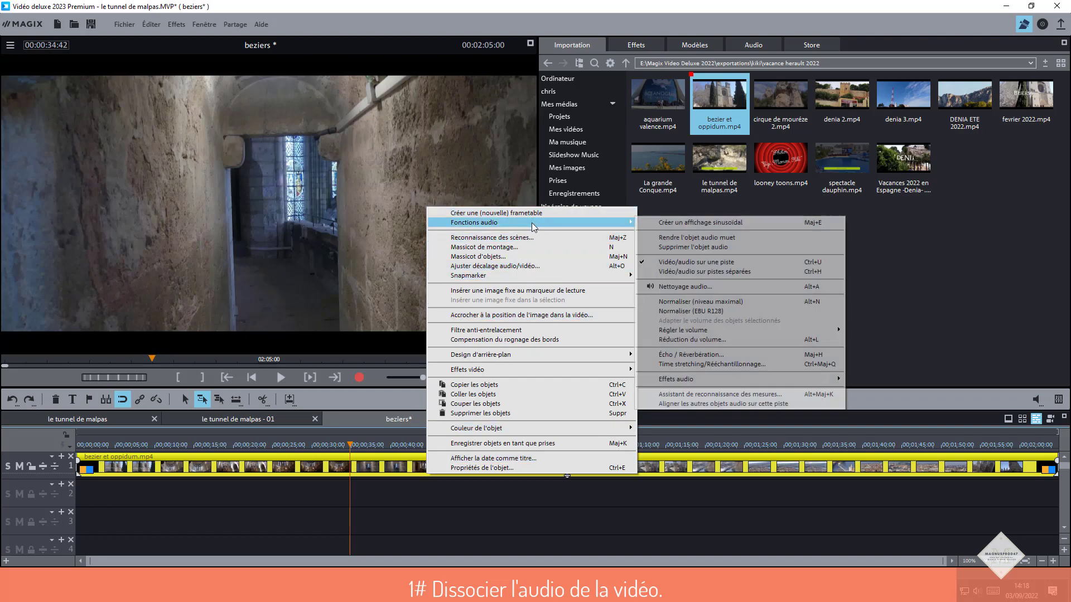
left_click(695, 273)
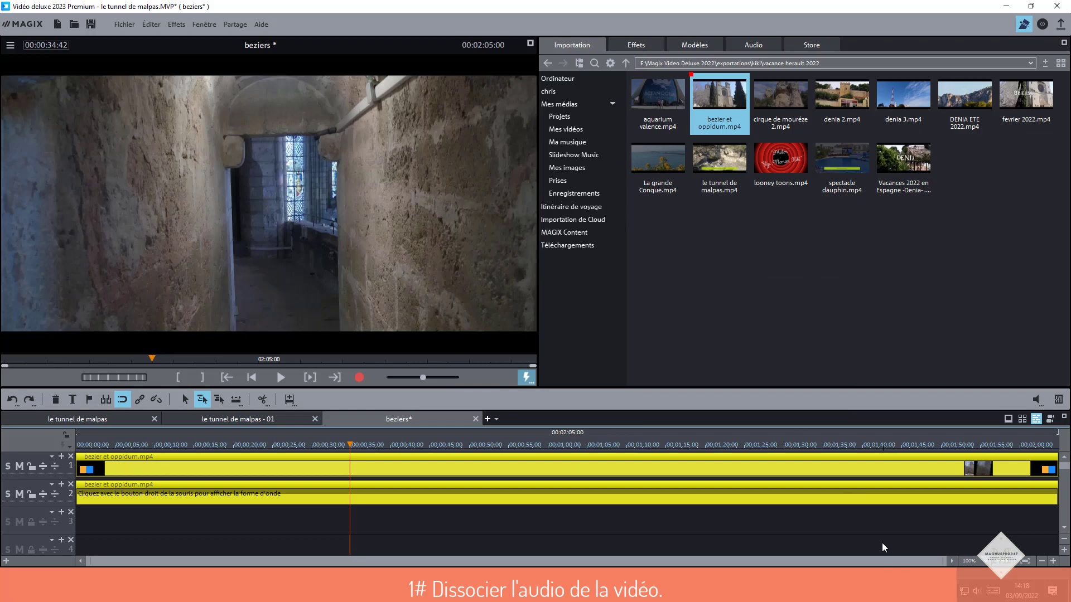
- Ungroup the audio object from its video and switch to the single-object mouse mode
left_click_drag(509, 495, 428, 488)
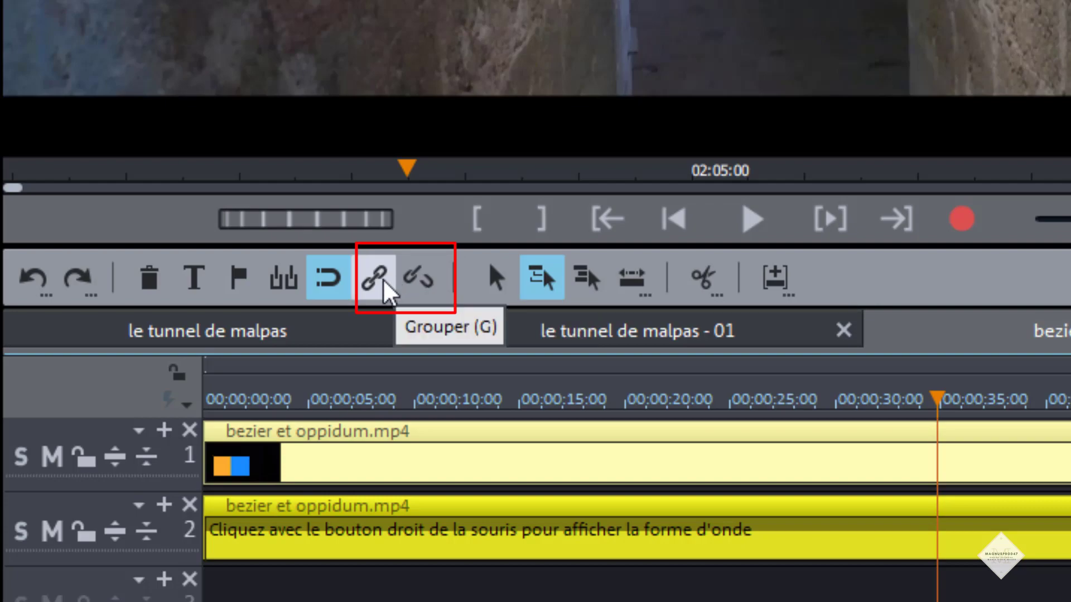
left_click(418, 281)
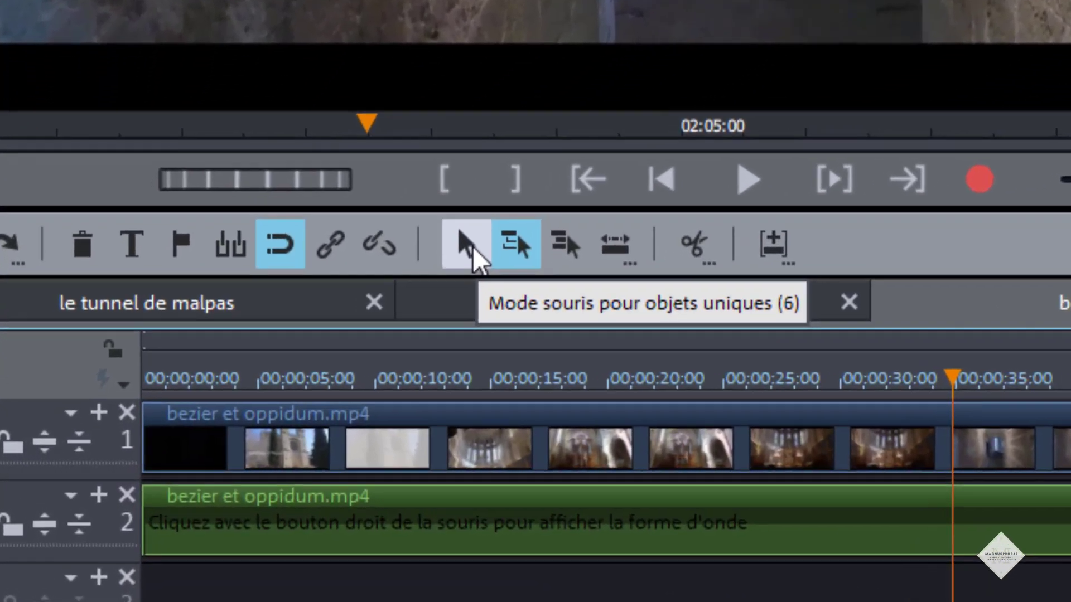
left_click(468, 246)
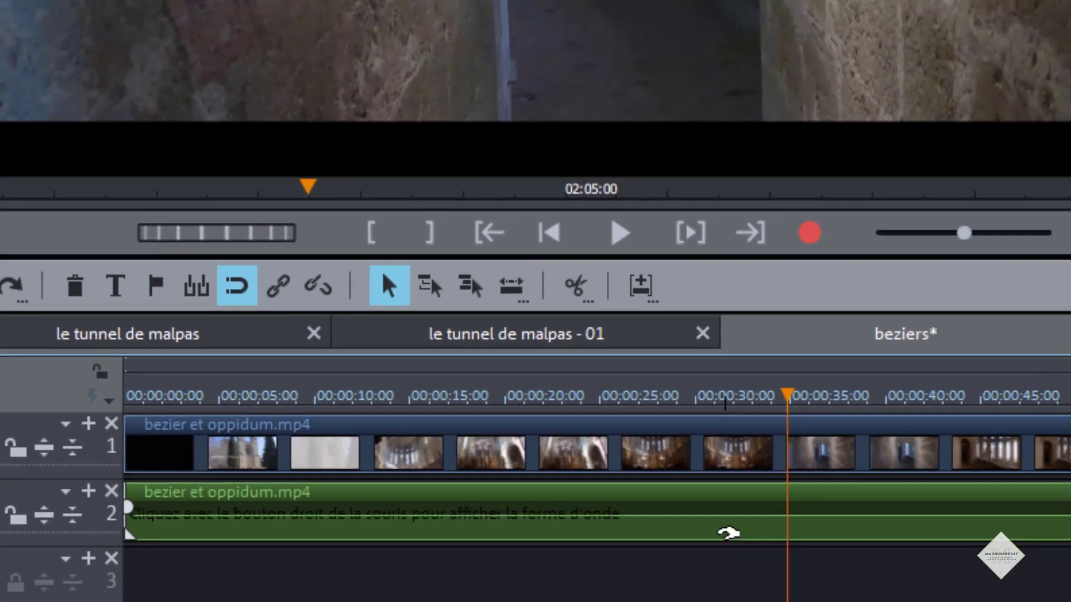
- Move the detached audio object down to track 4 and back to track 2
left_click_drag(854, 550, 865, 601)
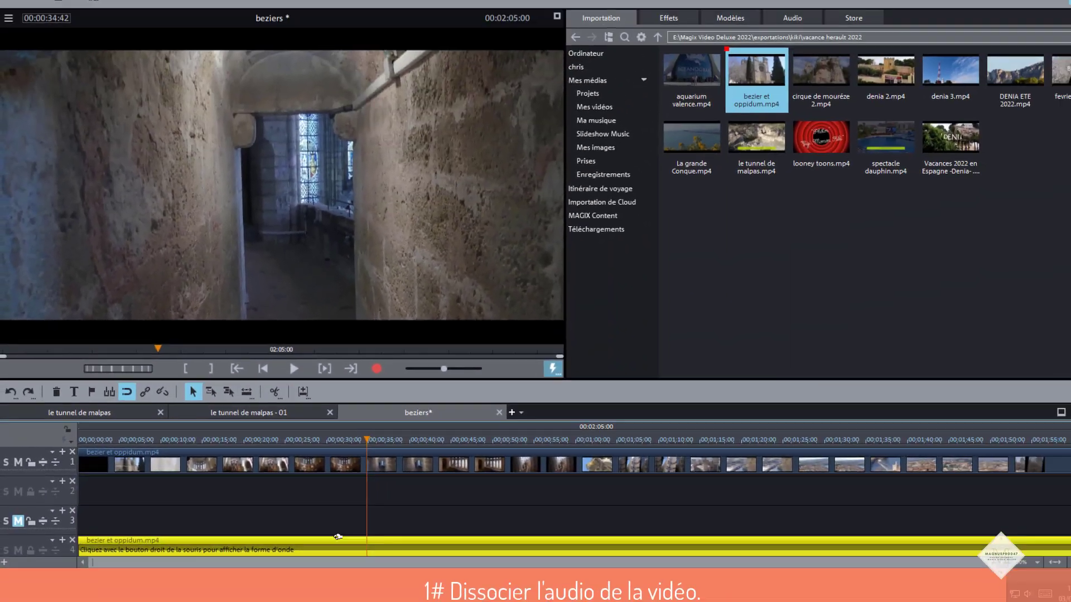
left_click_drag(338, 536, 275, 494)
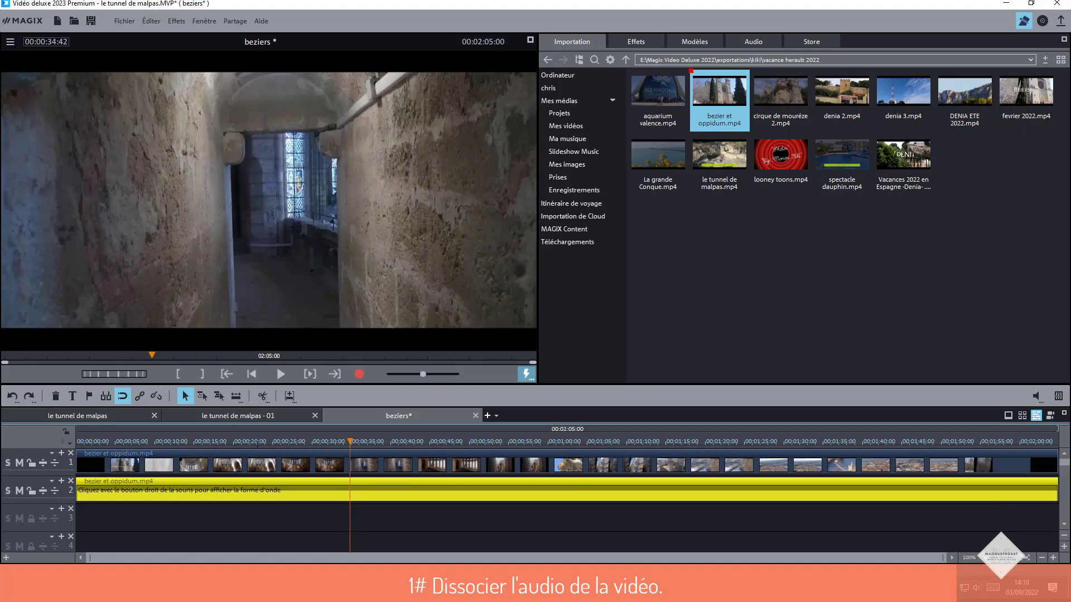
- Lock track 2, which holds the separated audio
mouse_move(207, 492)
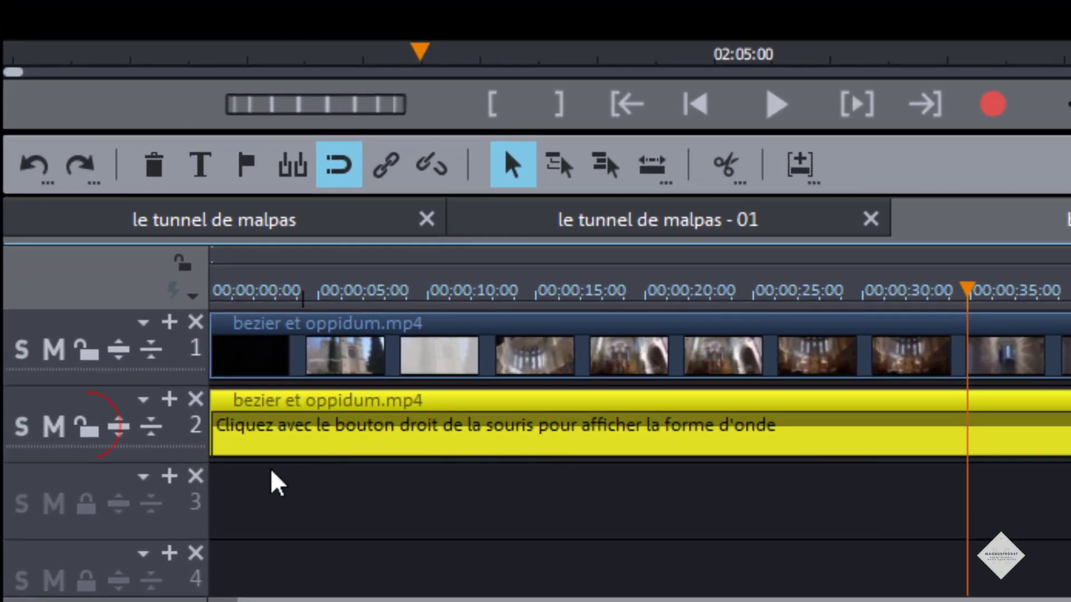
left_click(54, 463)
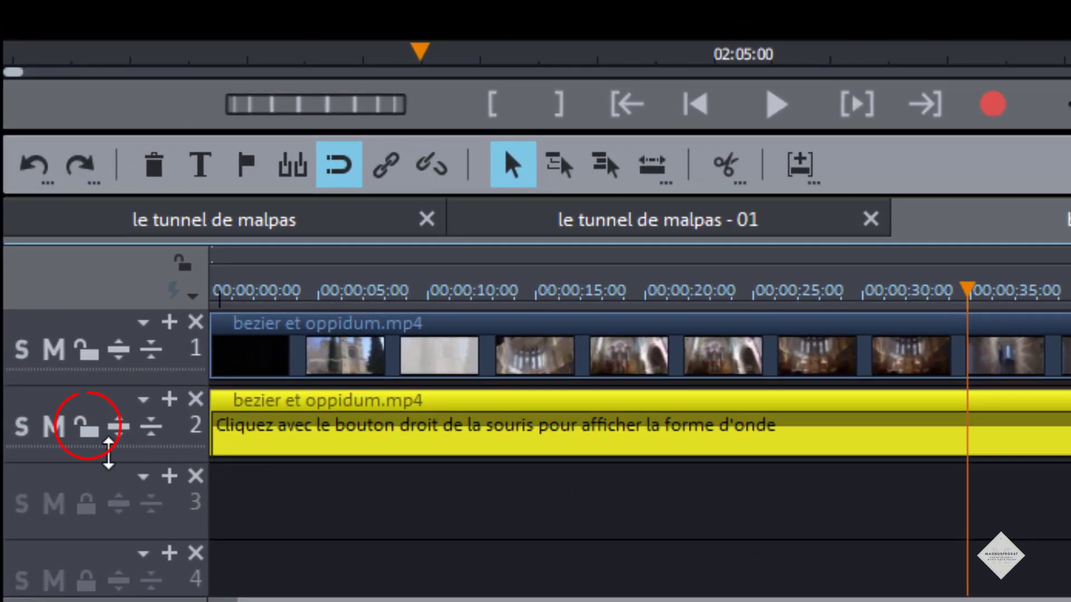
left_click(86, 428)
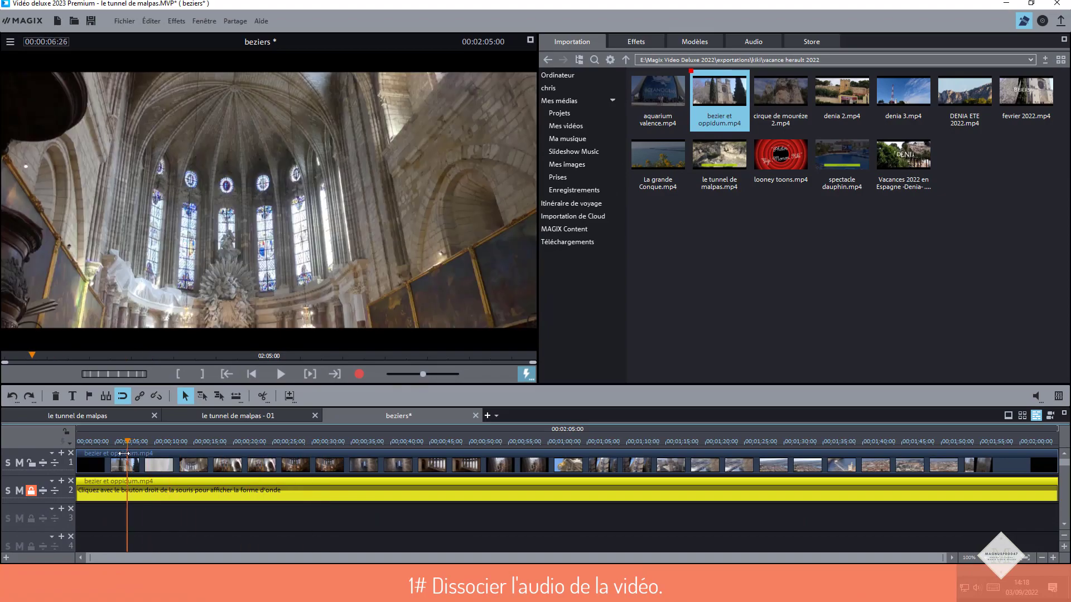
- Position the playhead near the end of the church facade scene and fine-tune it to 00:00:08:16 frame by frame
mouse_move(124, 454)
left_mouse_down()
mouse_move(113, 454)
mouse_move(141, 455)
left_mouse_up()
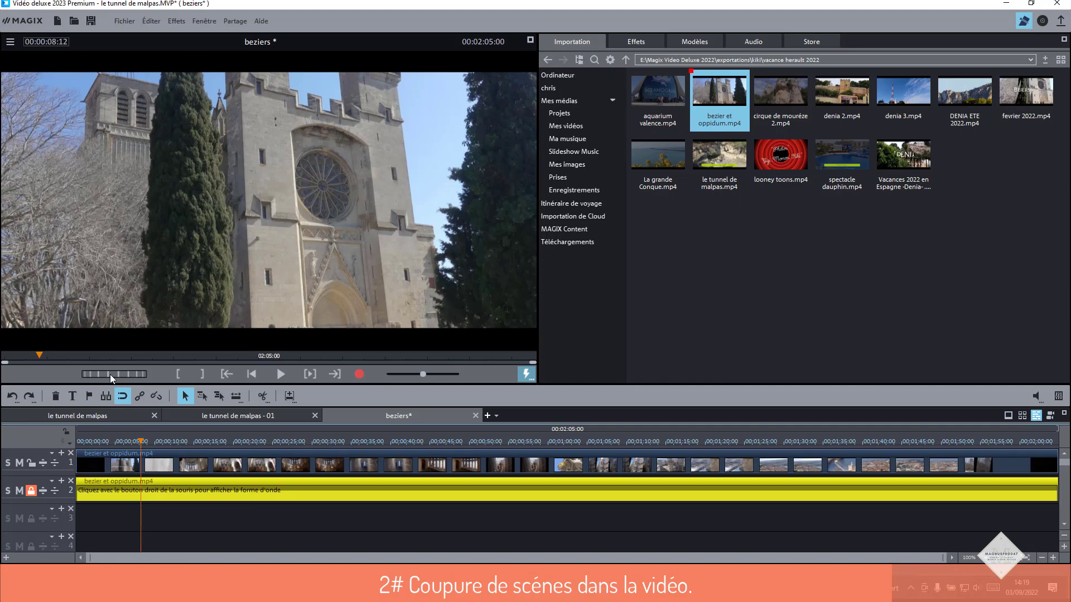
left_click_drag(109, 373, 117, 383)
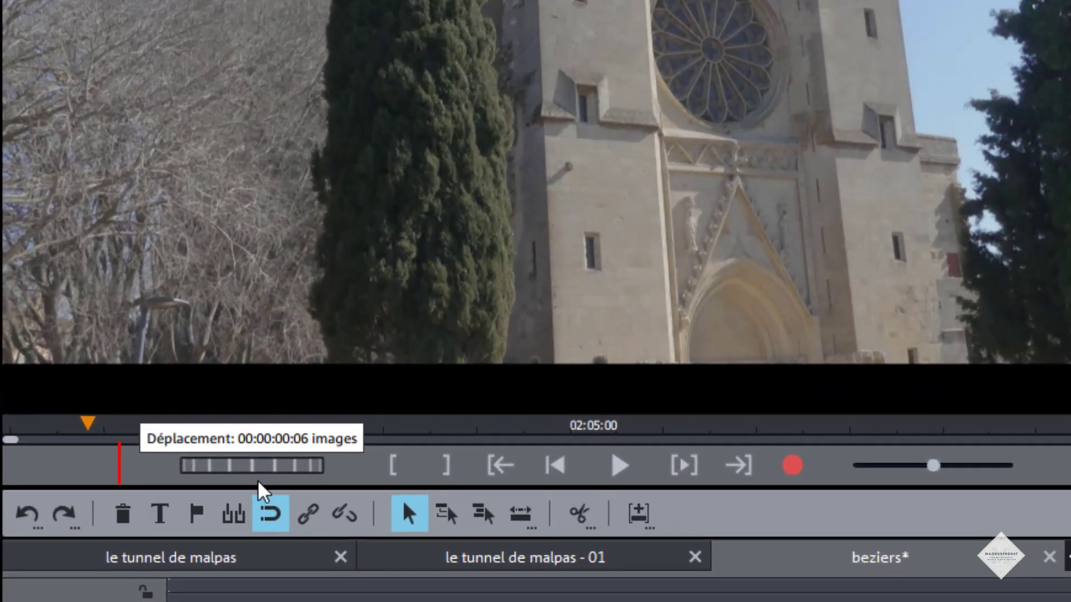
left_click_drag(258, 482, 262, 481)
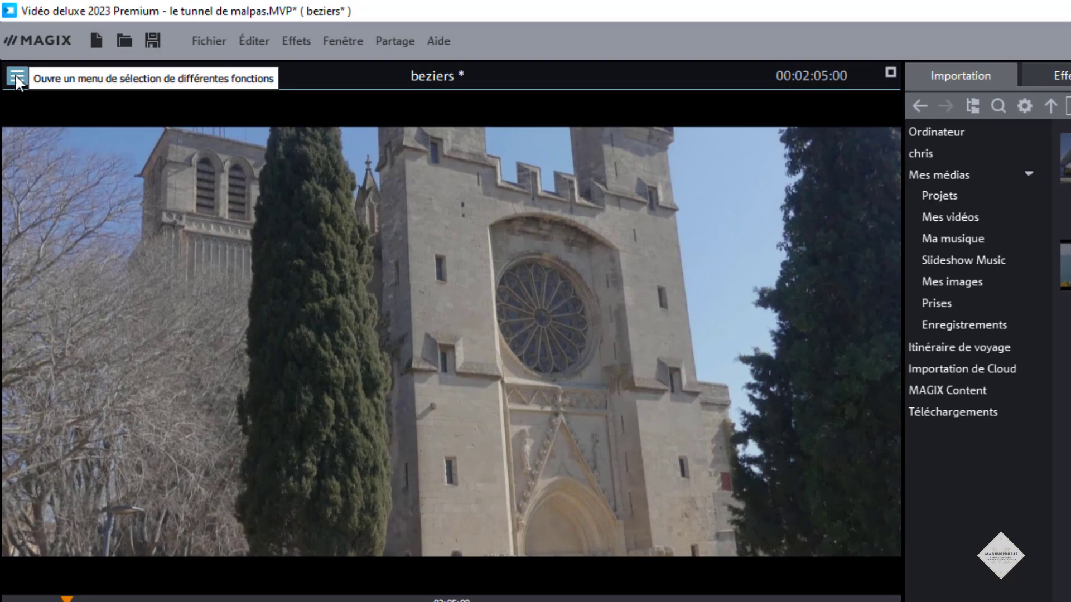
- Hide the jog wheel and shuttle controls of the preview monitor and show them again
left_click(17, 80)
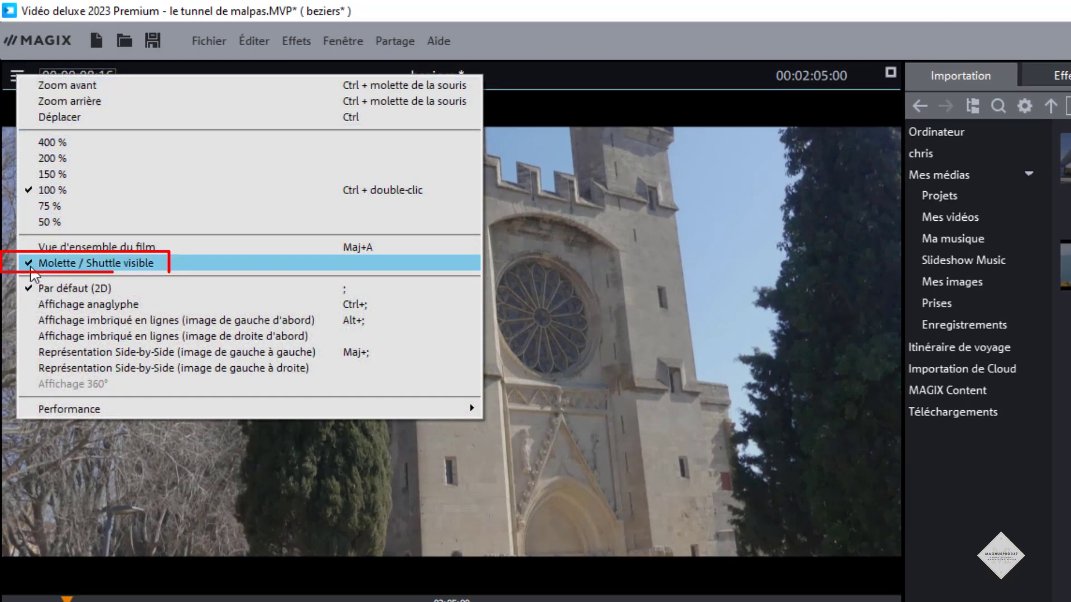
left_click(31, 267)
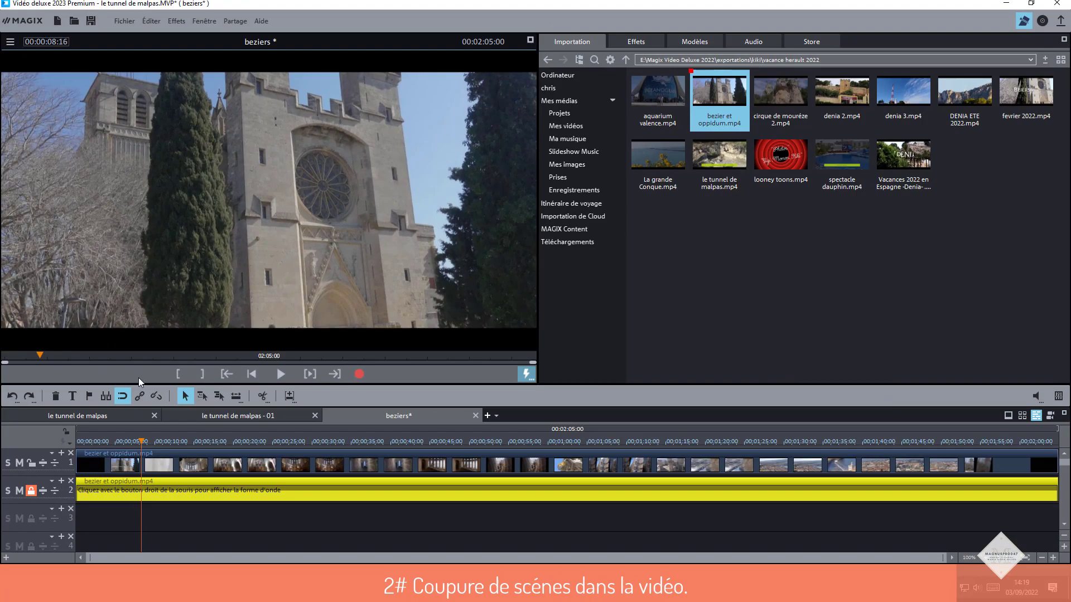
left_click(10, 41)
left_click(24, 154)
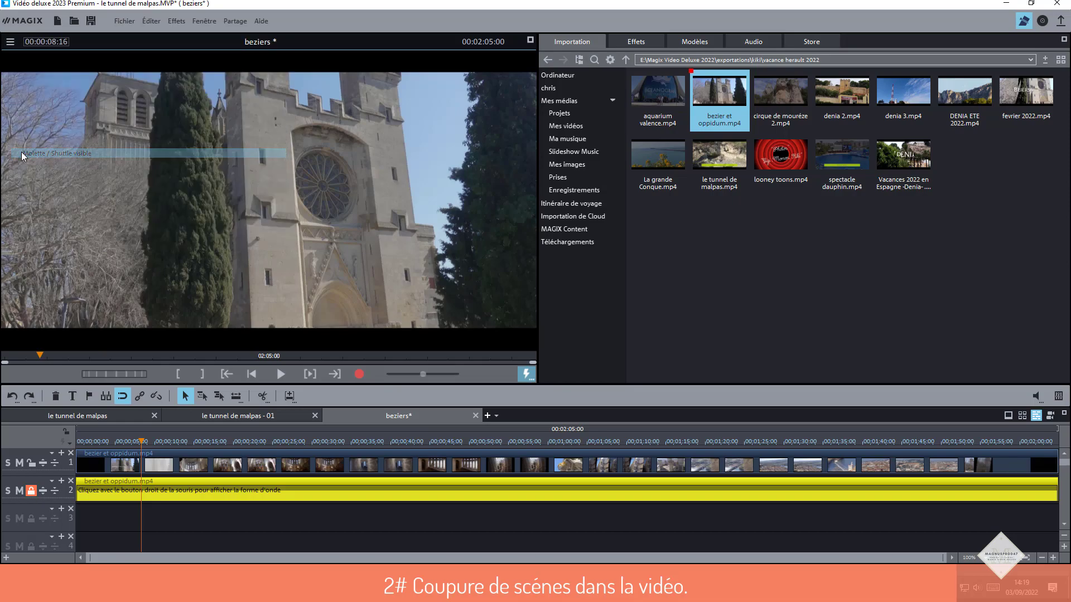
- Remove the start of the video clip on track 1 up to 00:00:08:38 using Effacer le début
left_click_drag(95, 372, 168, 376)
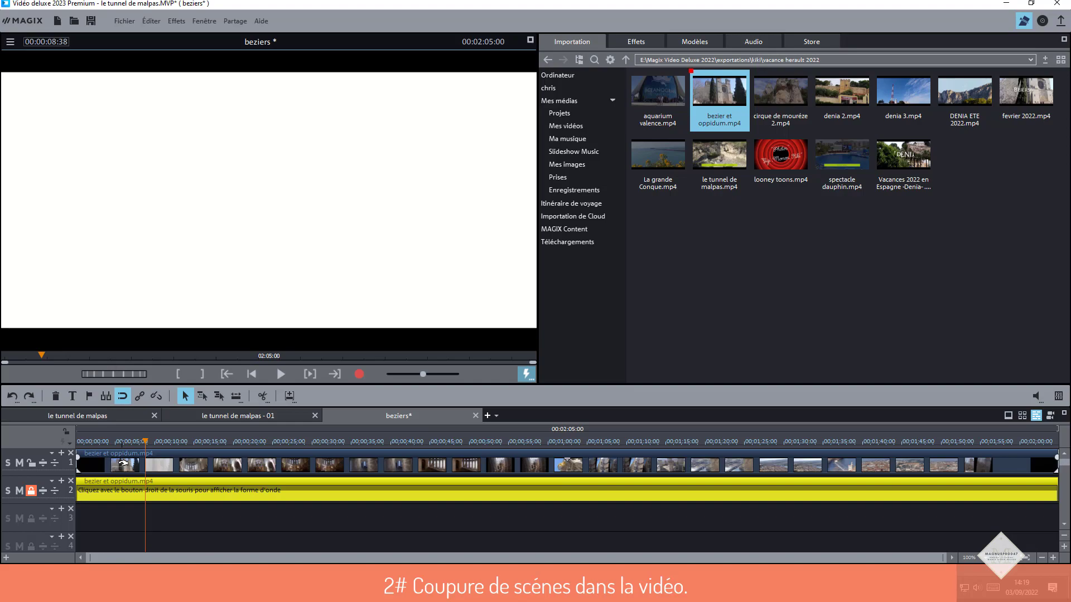
left_click(124, 463)
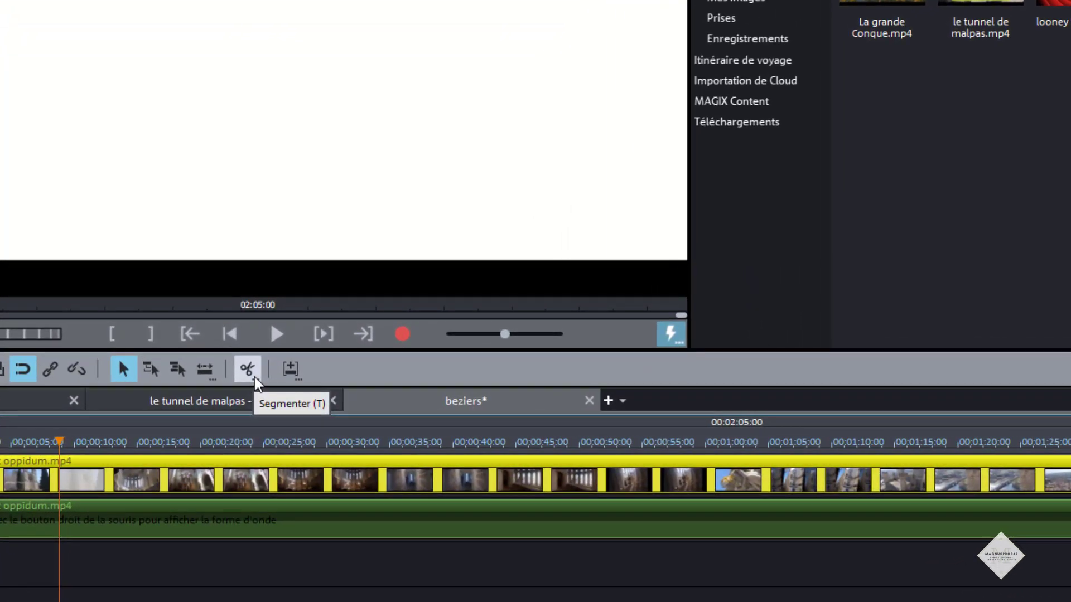
left_click(264, 400)
right_click(255, 377)
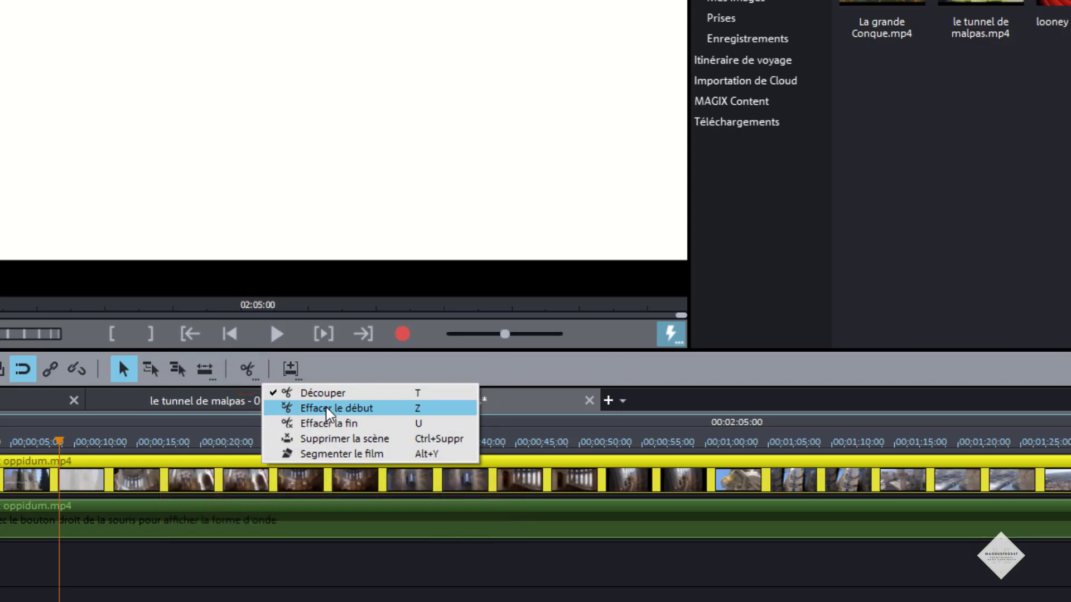
left_click(246, 594)
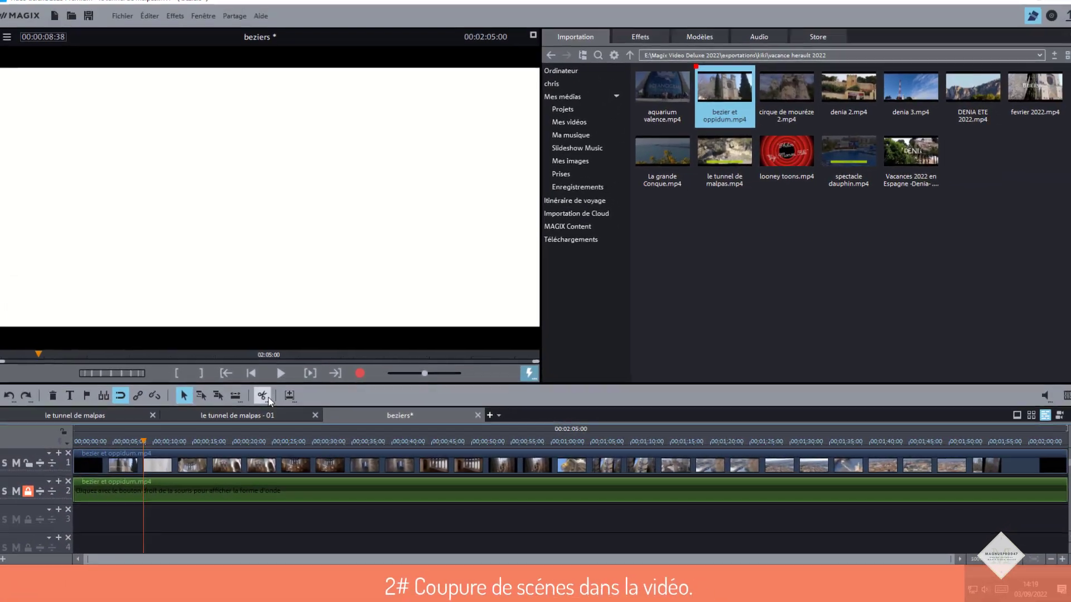
left_click(268, 397)
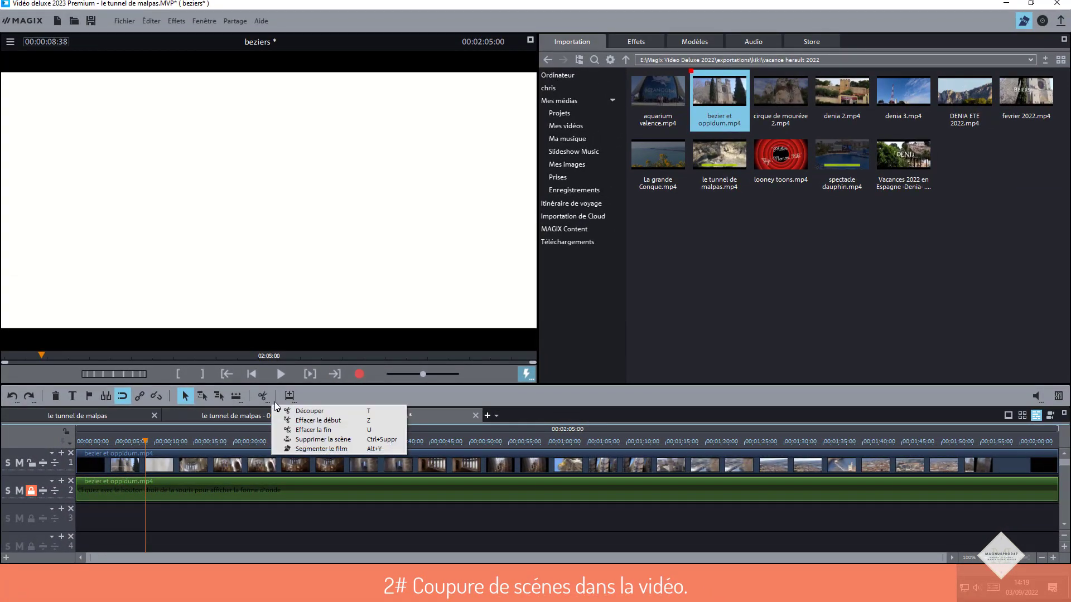
left_click(295, 422)
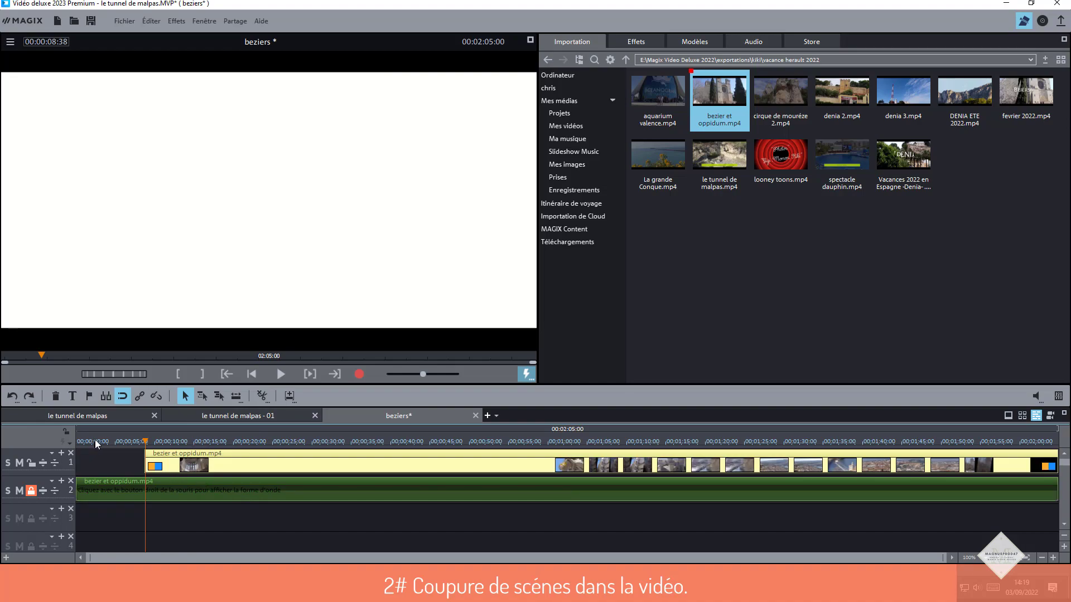
- Split the video clip on track 1 at 00:01:03:31, just before the transition out of the stone sculpture scene
left_click_drag(151, 446, 587, 486)
left_click_drag(83, 375, 34, 381)
left_click_drag(123, 374, 97, 383)
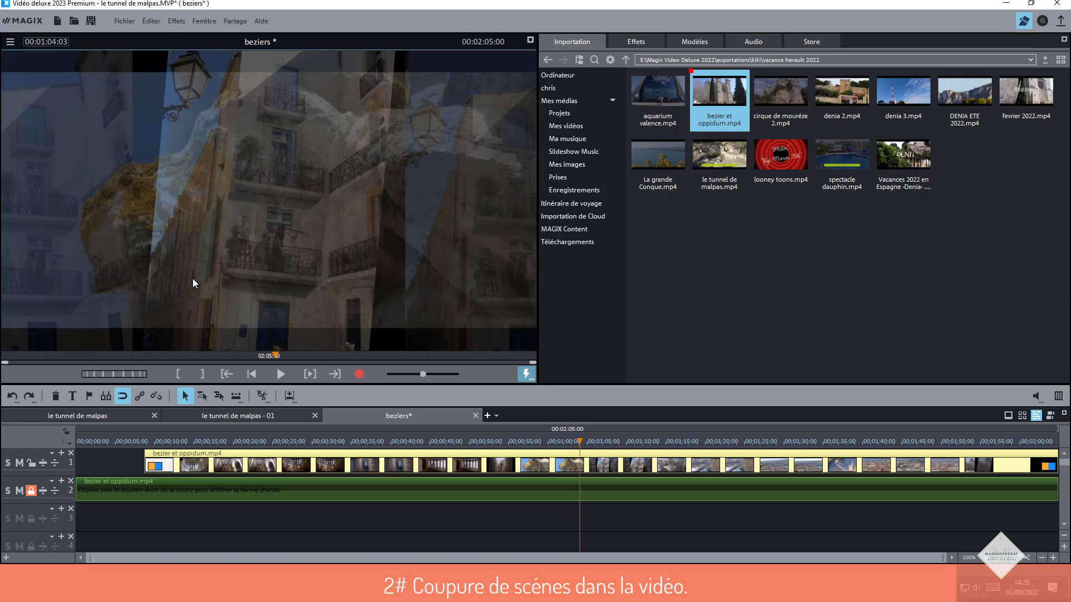
left_click_drag(126, 374, 54, 379)
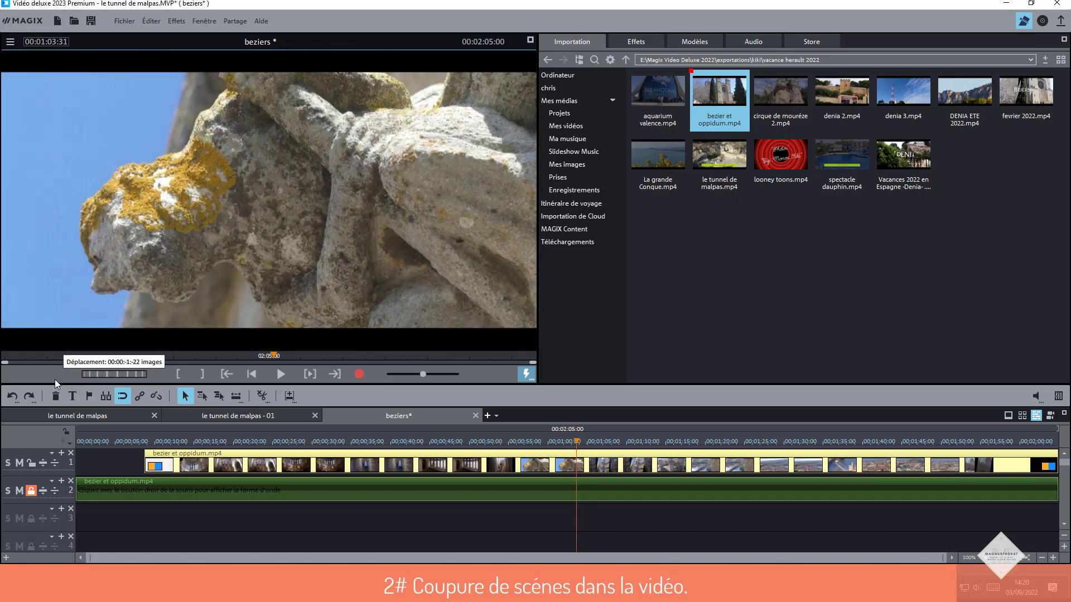
left_click(270, 401)
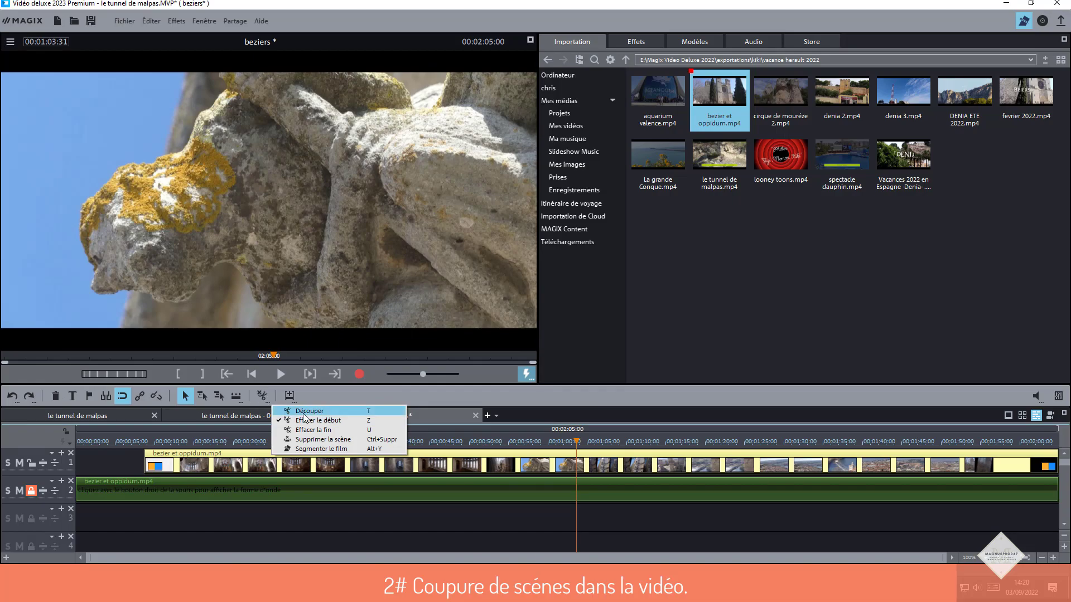
left_click(320, 412)
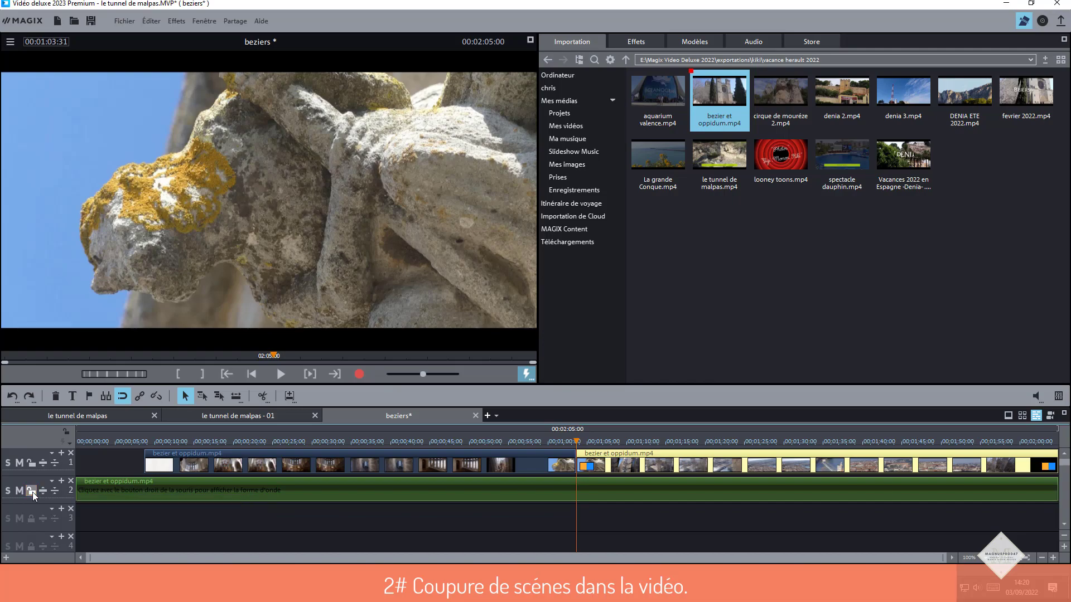
- Delete the audio object from track 2 and restore it by undoing, leaving the track locked
left_click(143, 491)
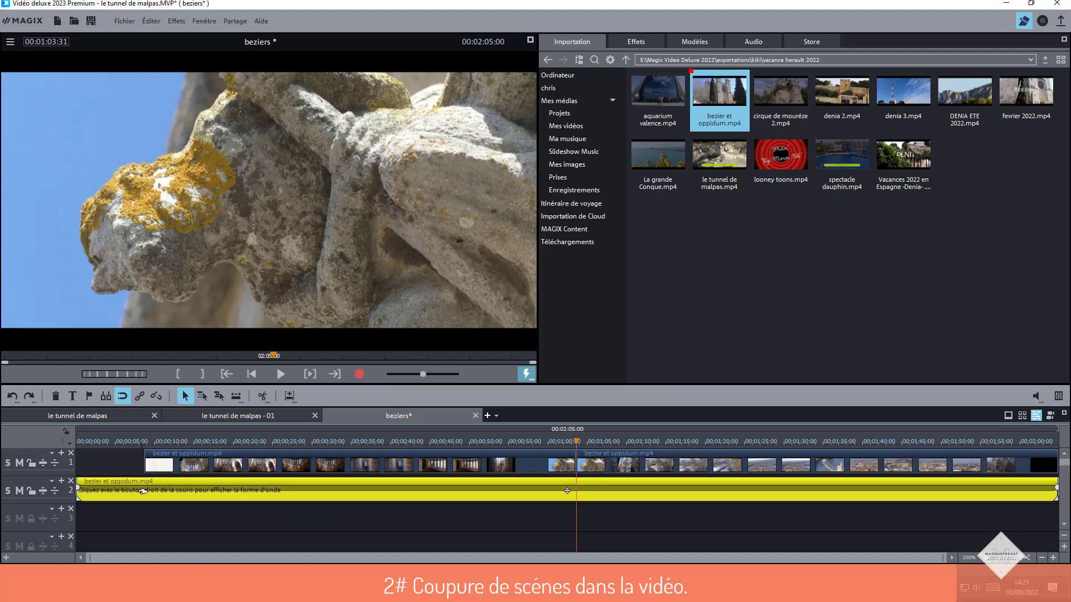
key("Delete")
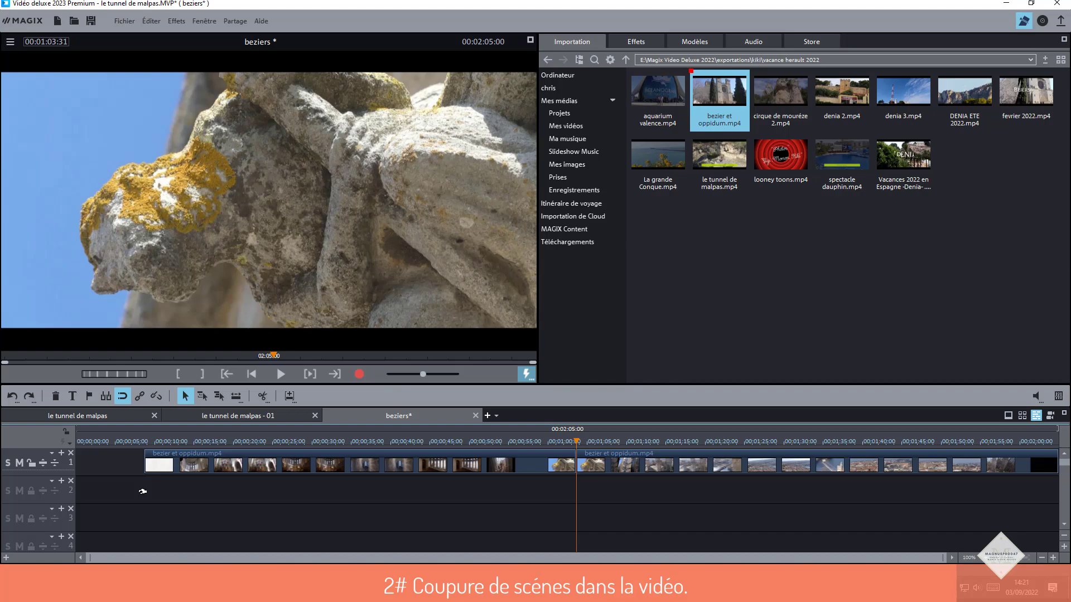
left_click(12, 396)
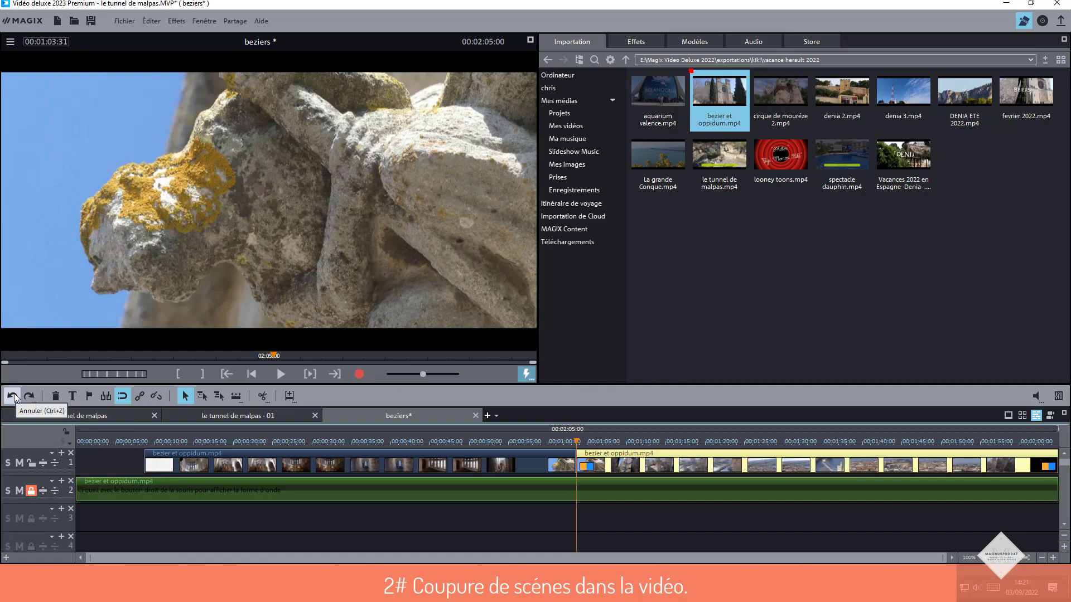
left_click(31, 492)
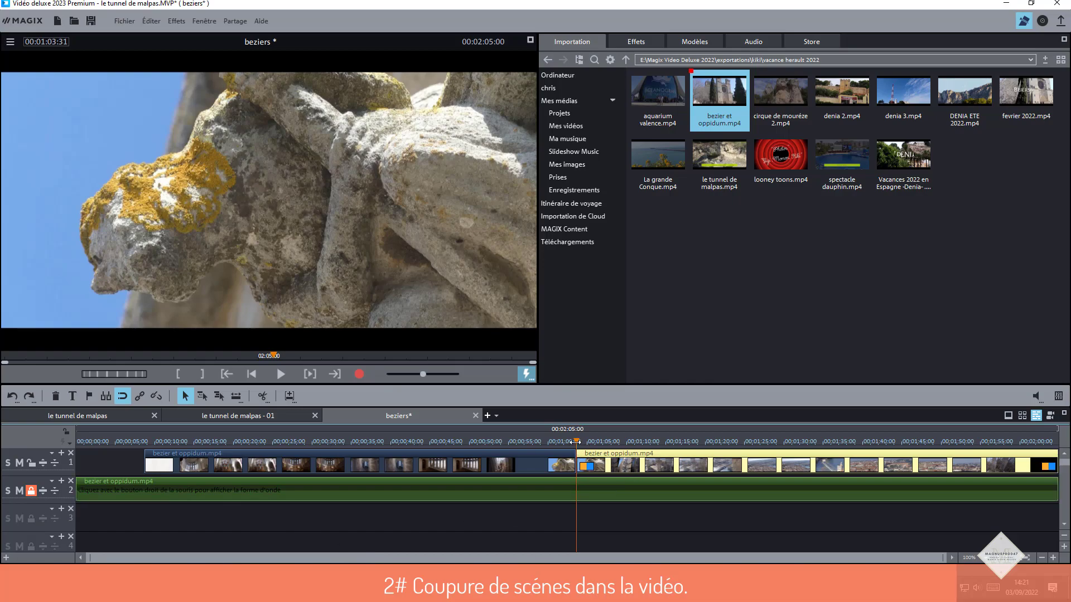
- Split the video clip on track 1 at 00:01:10:46 and delete the short scene between the two cuts
left_click_drag(576, 441, 631, 439)
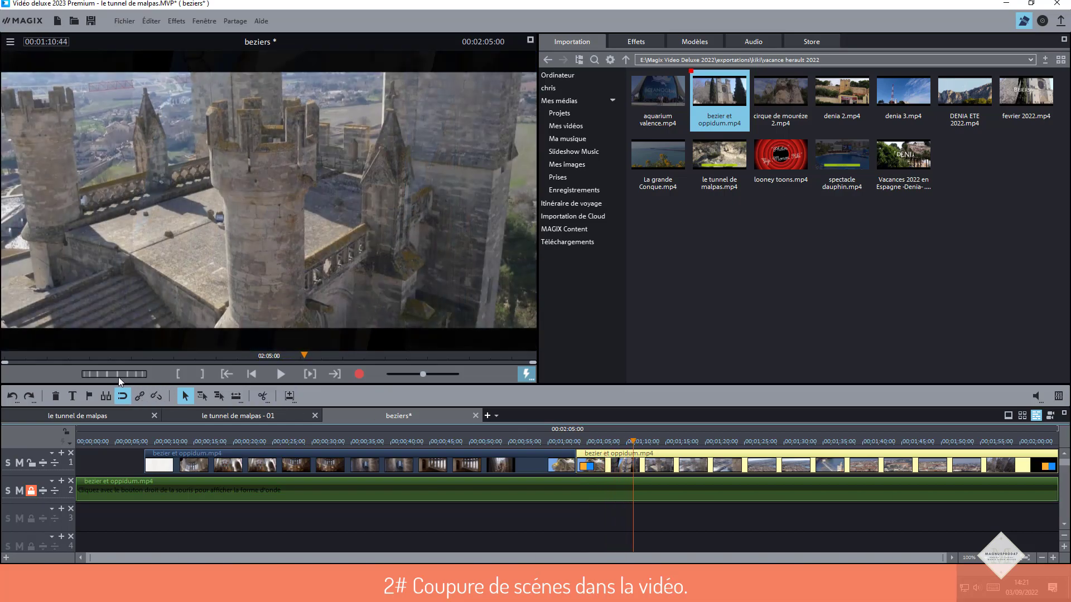
mouse_move(118, 376)
left_mouse_down()
mouse_move(109, 375)
mouse_move(125, 374)
left_mouse_up()
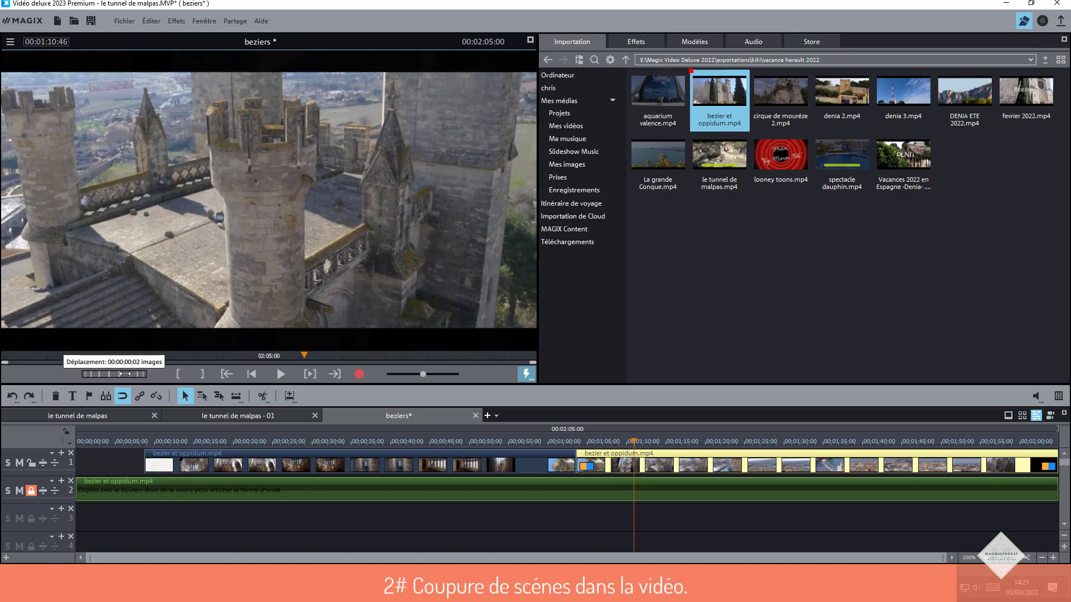
left_click(620, 467)
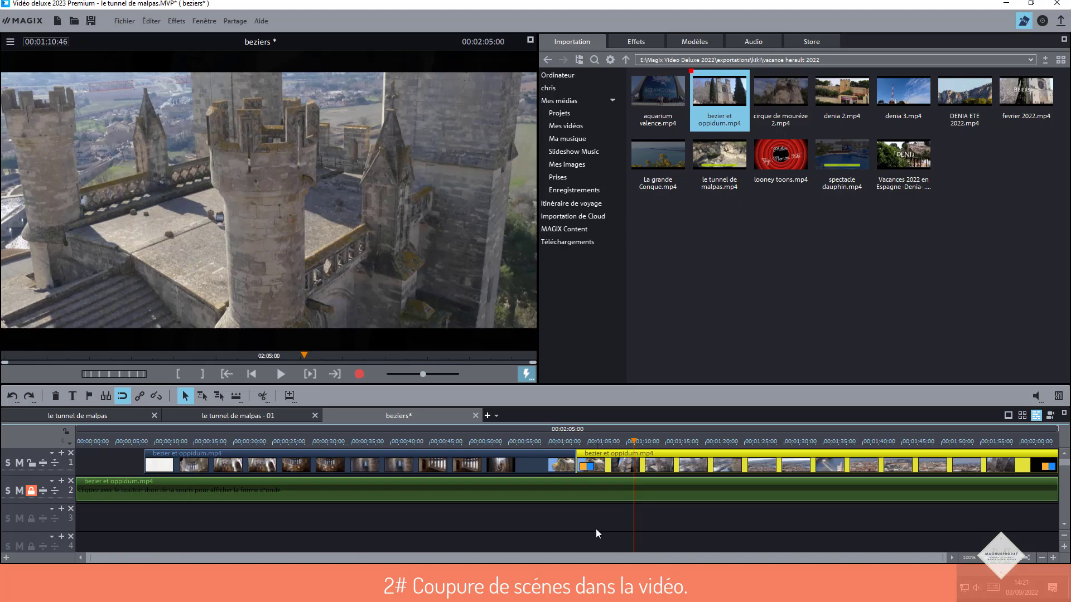
key("t")
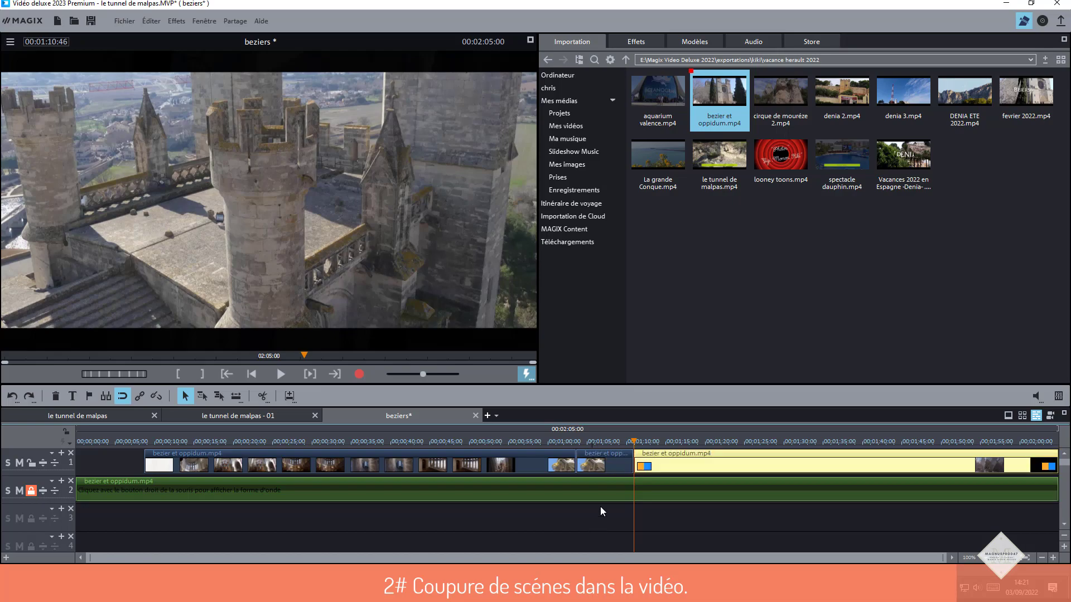
left_click(615, 465)
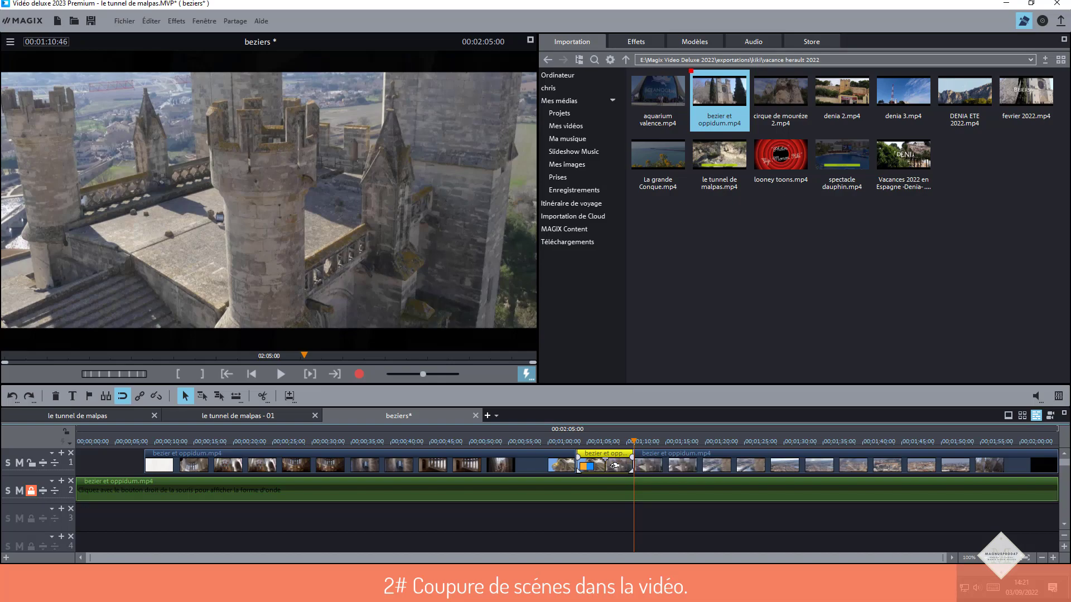
key("Delete")
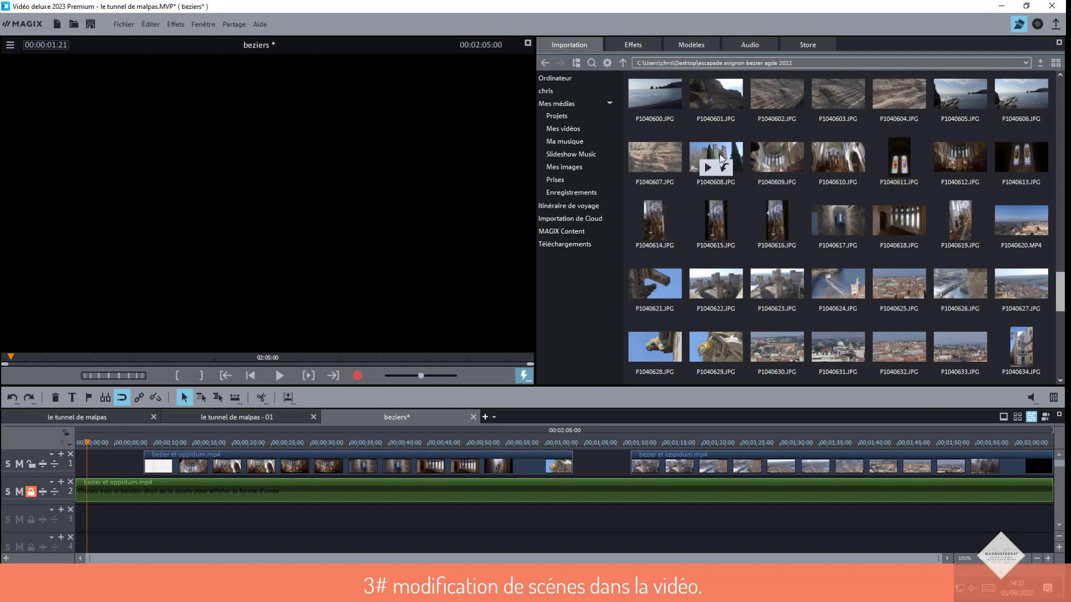
- Insert the photo P1040608.JPG at the start of track 1 and extend it up to the beginning of the video clip
left_click(720, 158)
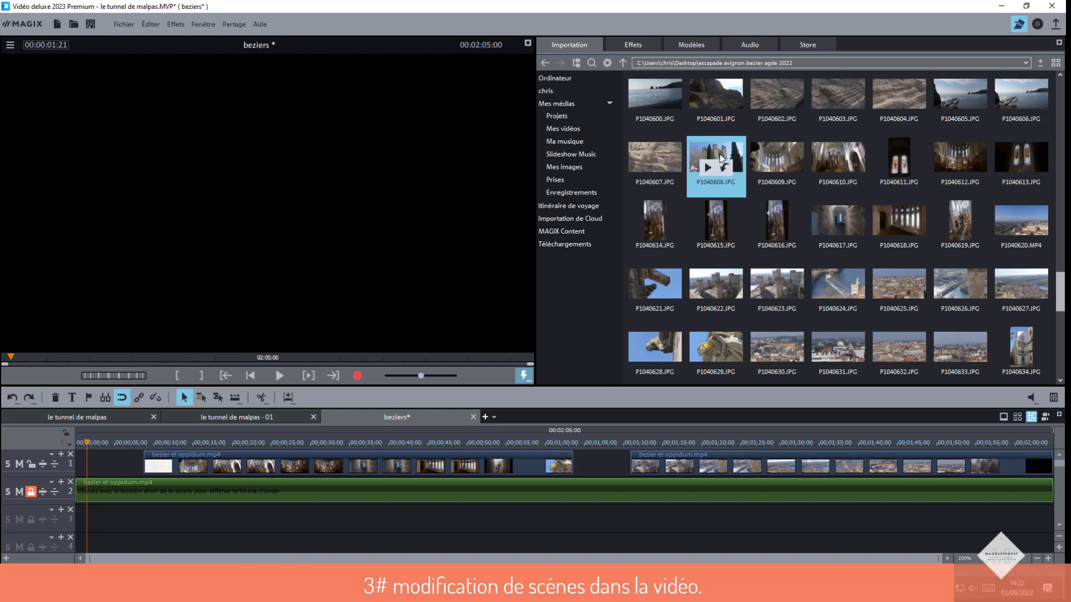
left_click_drag(721, 155, 131, 468)
mouse_move(125, 473)
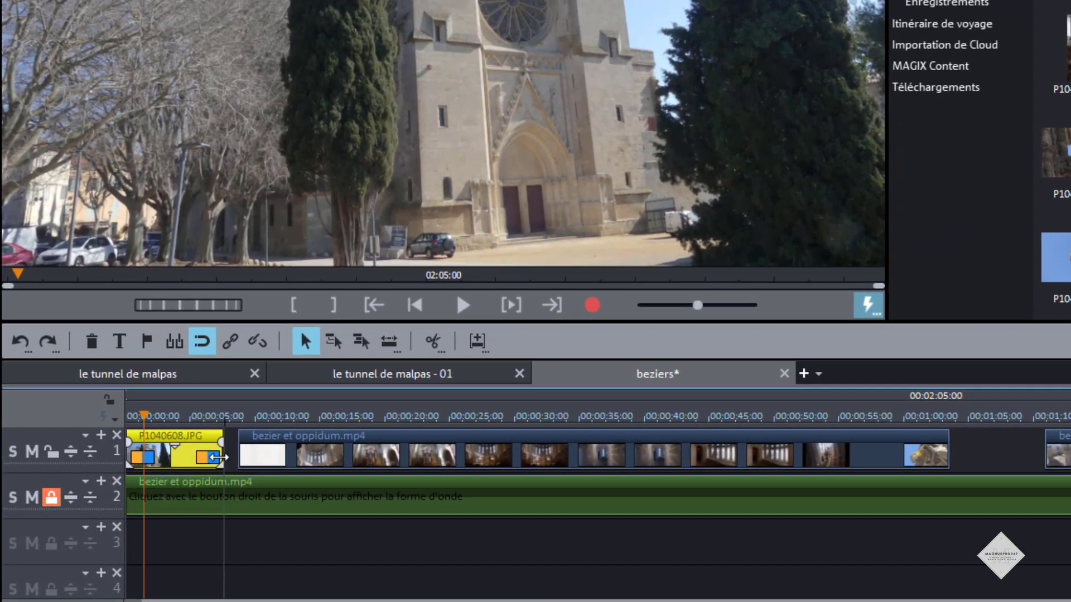
left_click_drag(217, 457, 237, 457)
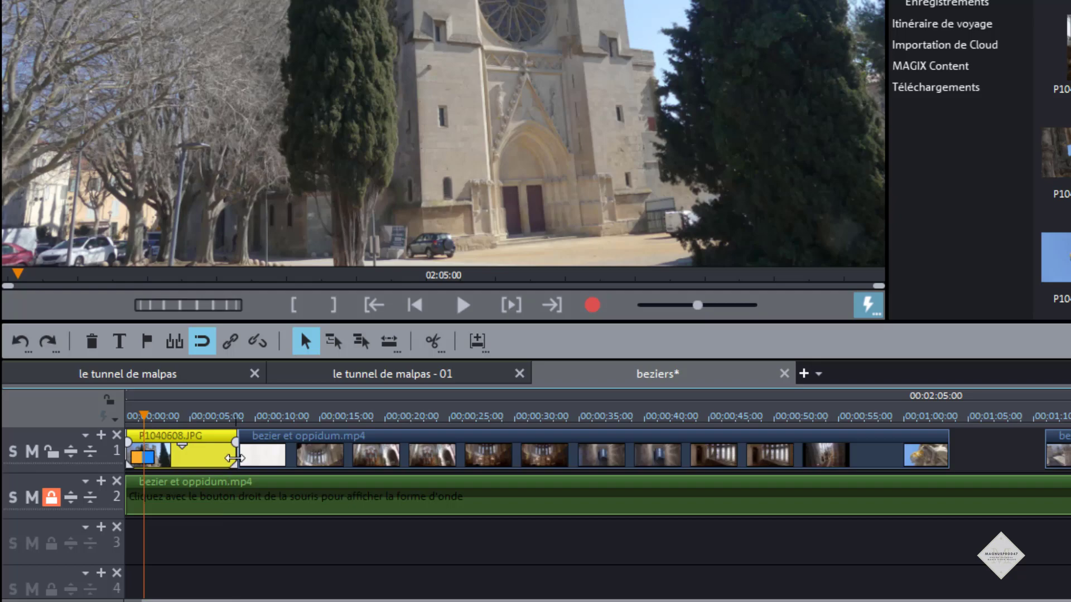
- Toggle the object grid off and on, try shifting the edit point between P1040608.JPG and the video clip, and undo the change
left_click(202, 342)
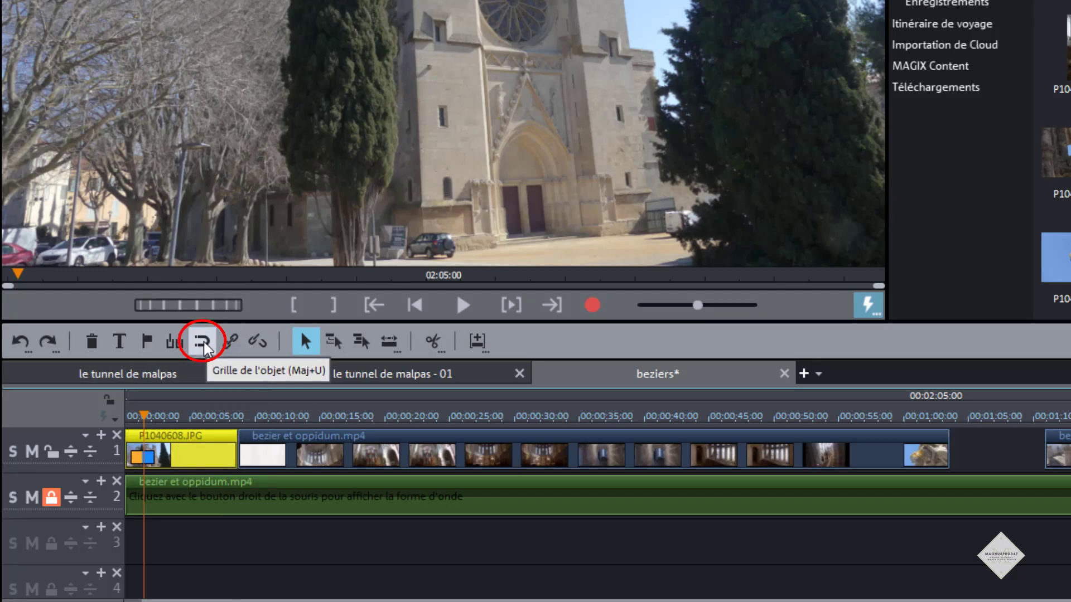
left_click(204, 343)
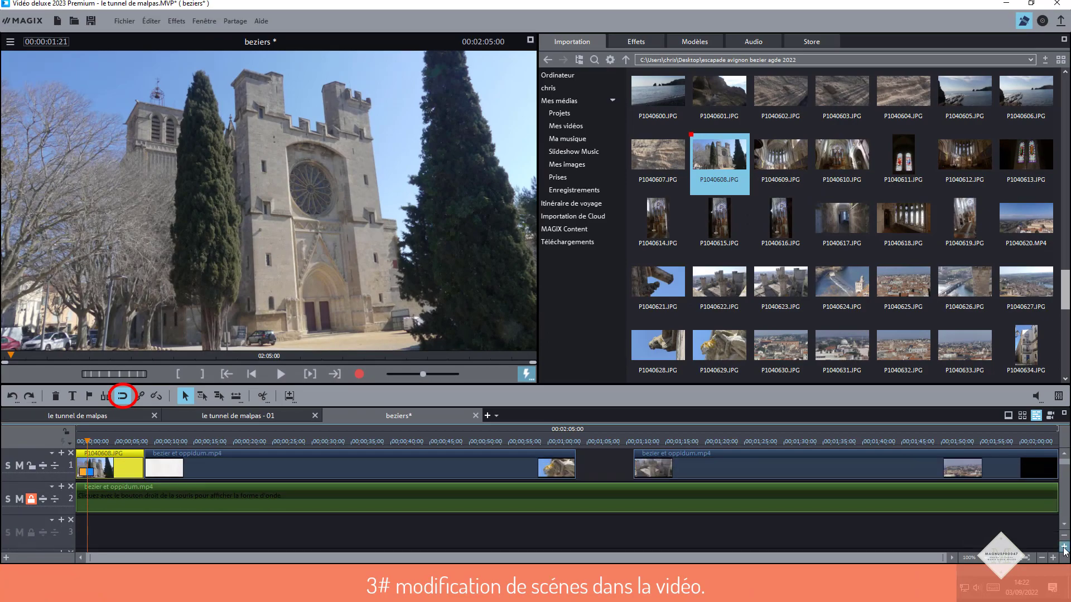
left_click(1064, 547)
left_click(1053, 557)
left_click(1053, 558)
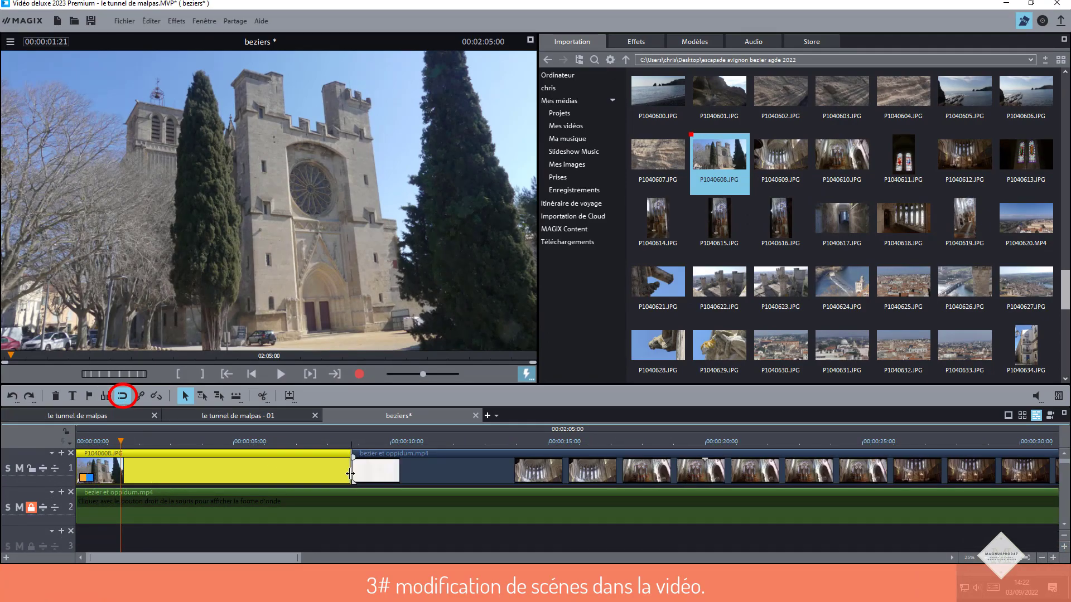
left_click_drag(351, 474, 348, 470)
left_click(251, 469)
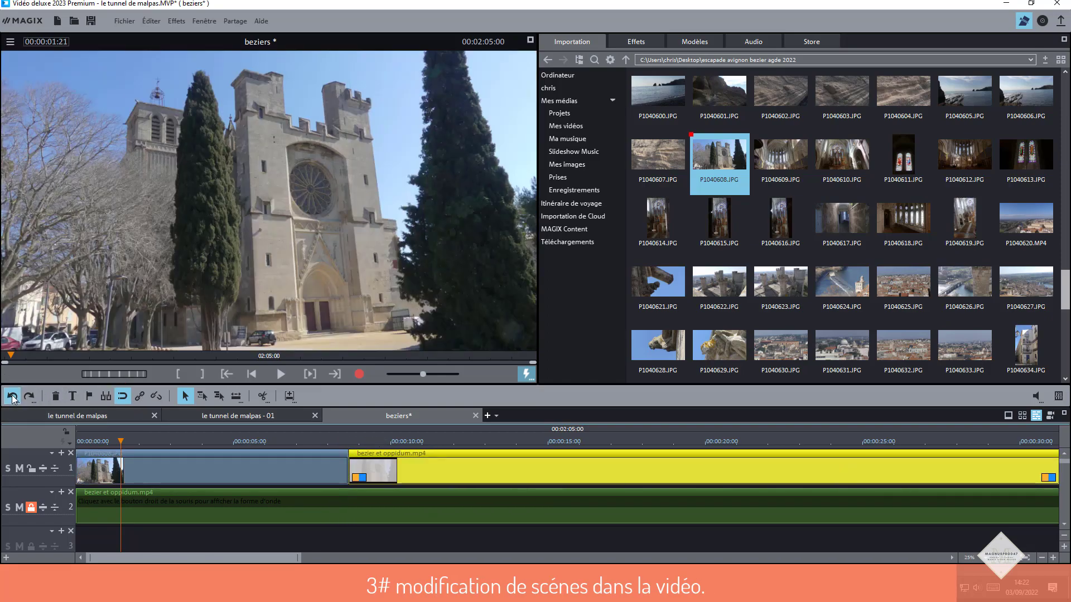
left_click(13, 397)
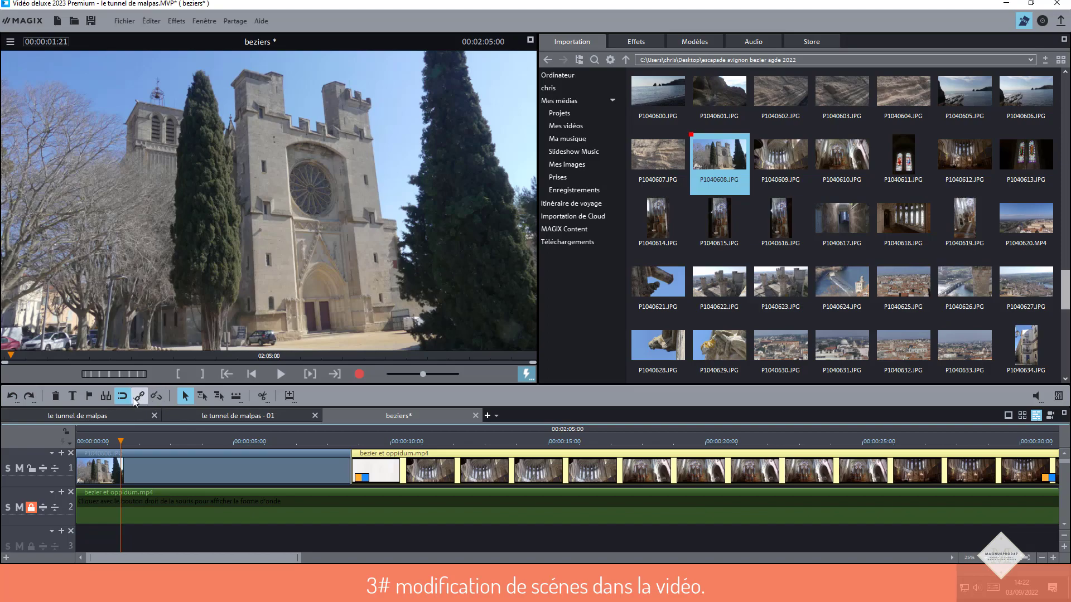
- Try aligning the end of P1040608.JPG with the video clip while the object grid is off, and undo the attempt
left_click(348, 468)
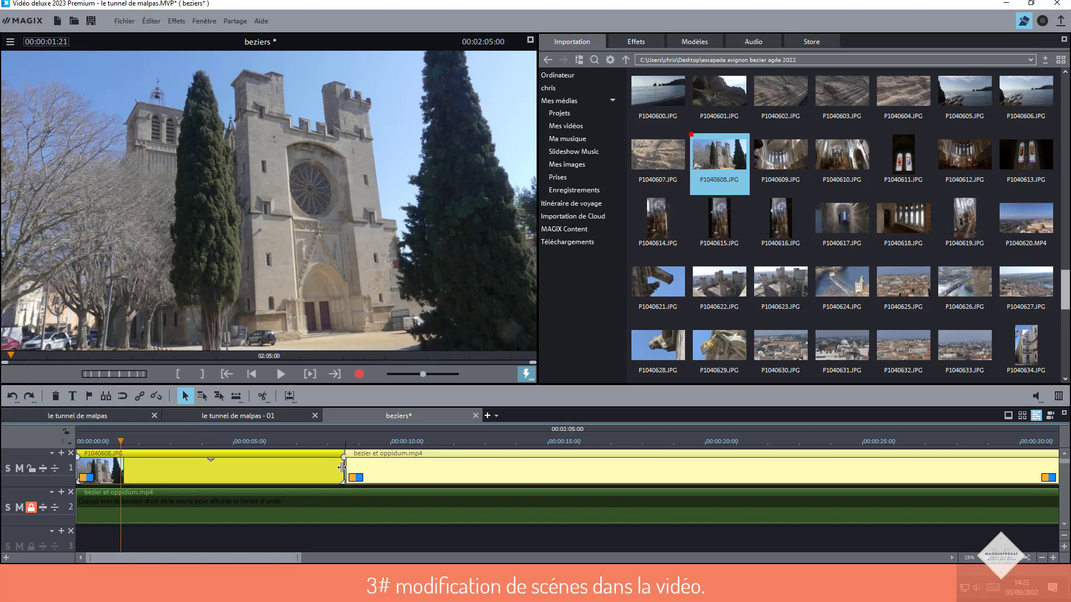
left_click(360, 520)
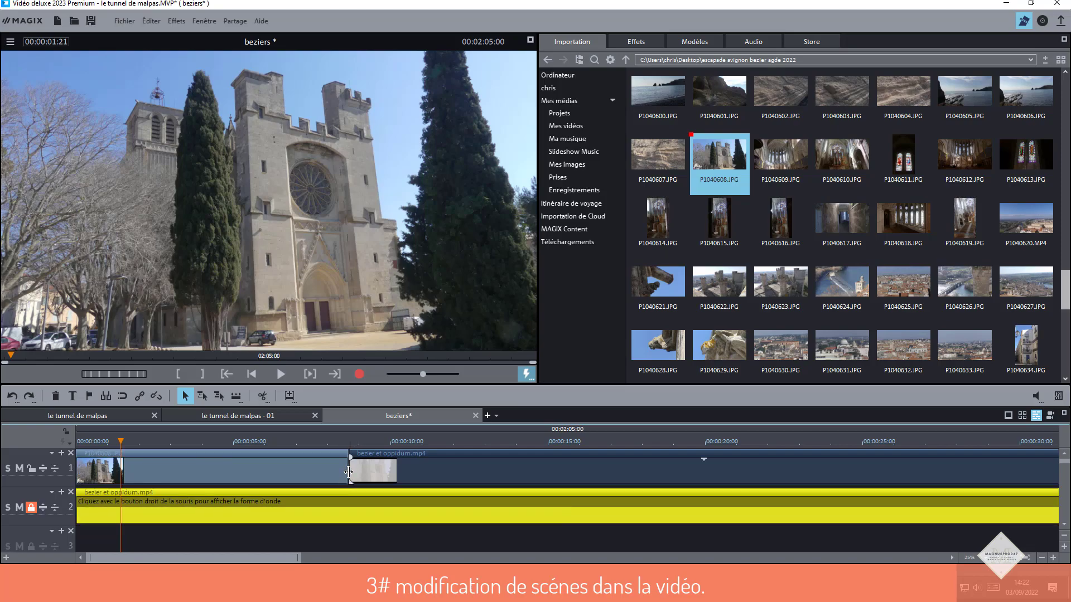
left_click(327, 443)
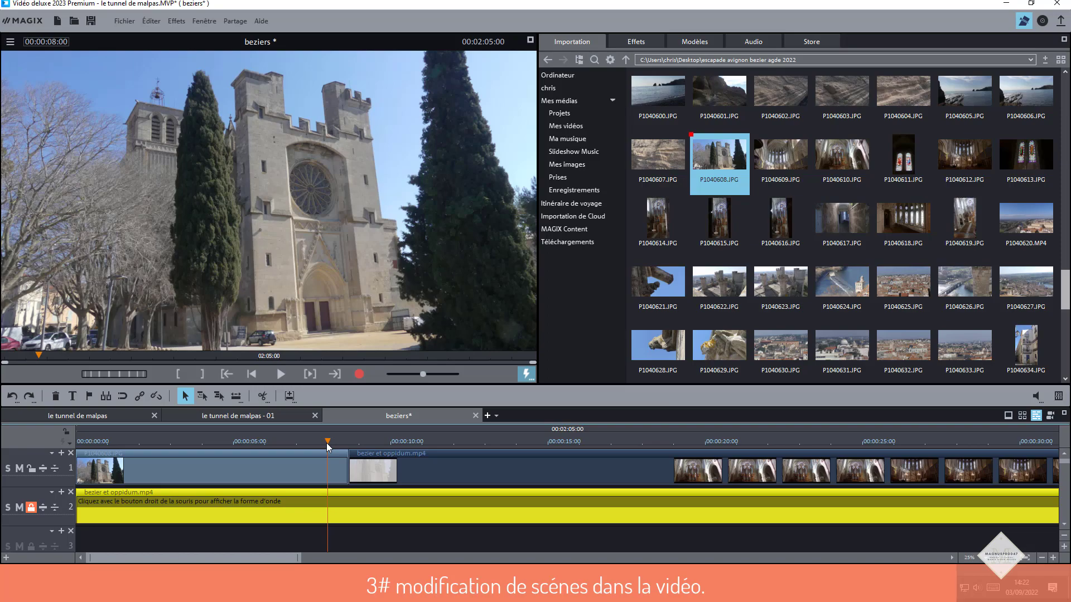
left_click(341, 470)
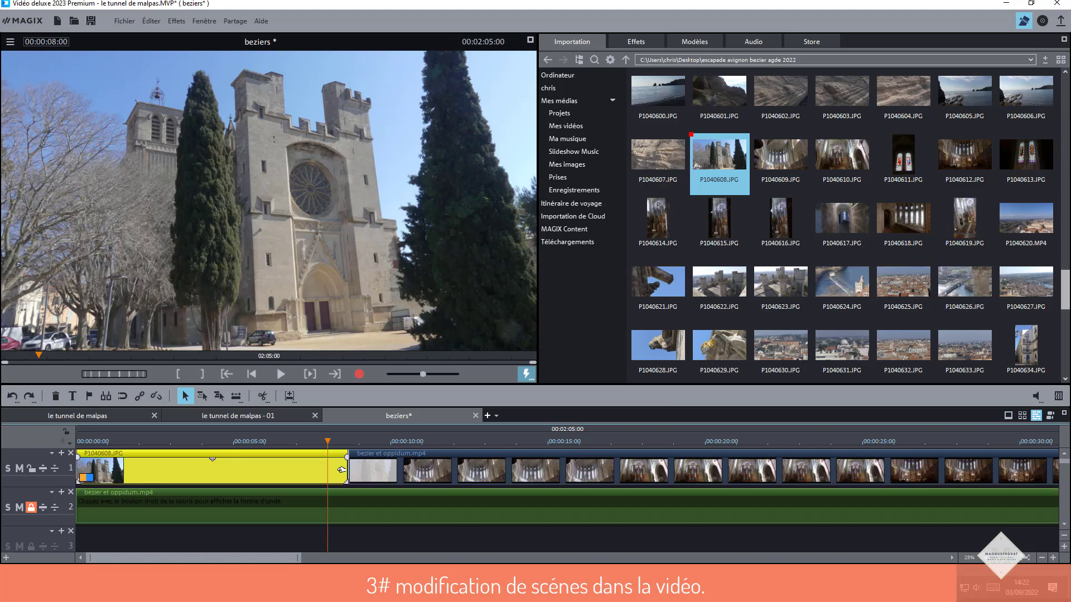
mouse_move(342, 470)
left_mouse_down()
mouse_move(217, 470)
mouse_move(350, 470)
left_mouse_up()
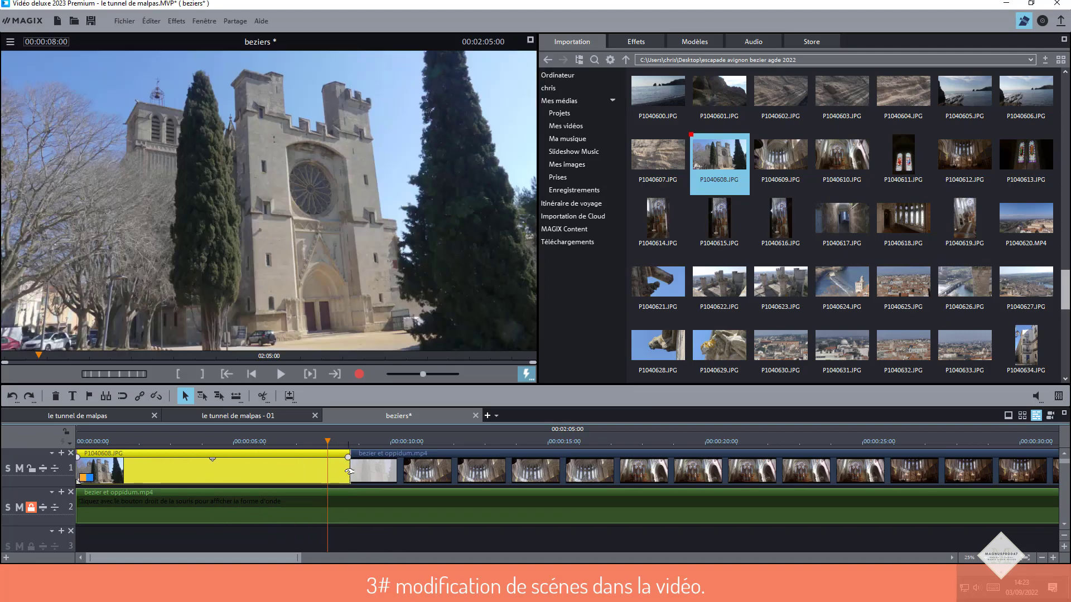
left_click_drag(350, 468, 352, 468)
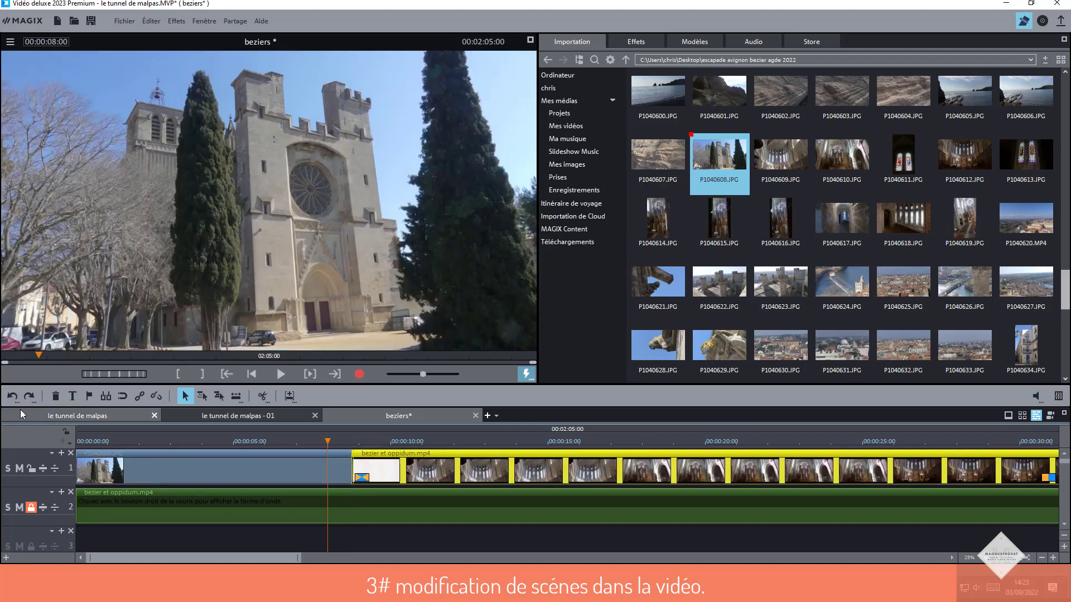
left_click(12, 396)
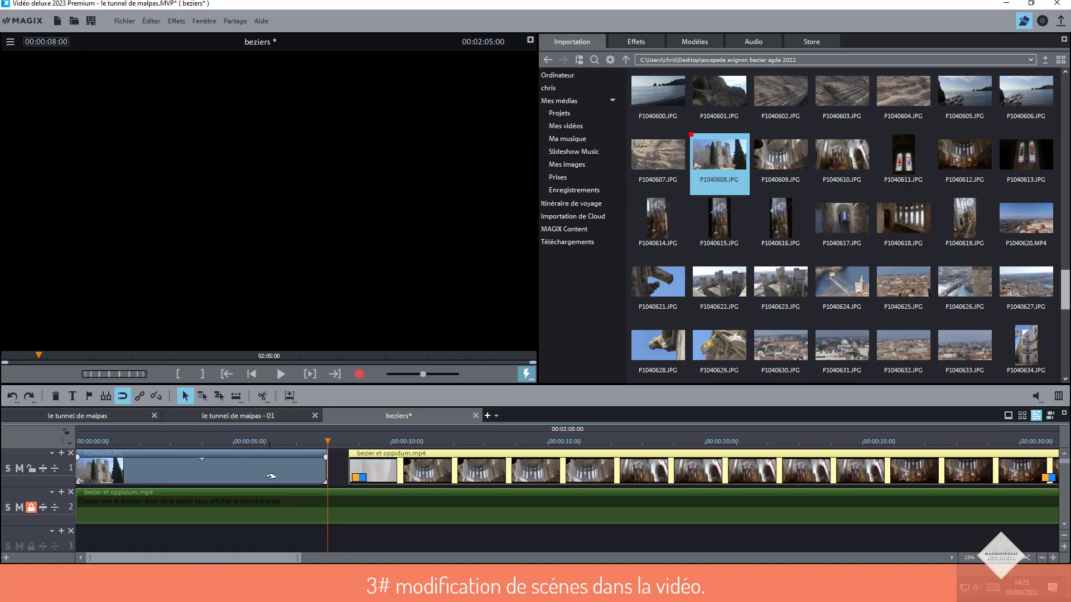
- Extend the end of P1040608.JPG to the start of the video clip with the object grid on, and place the playhead at 00:00:08:20
left_click_drag(326, 467, 347, 467)
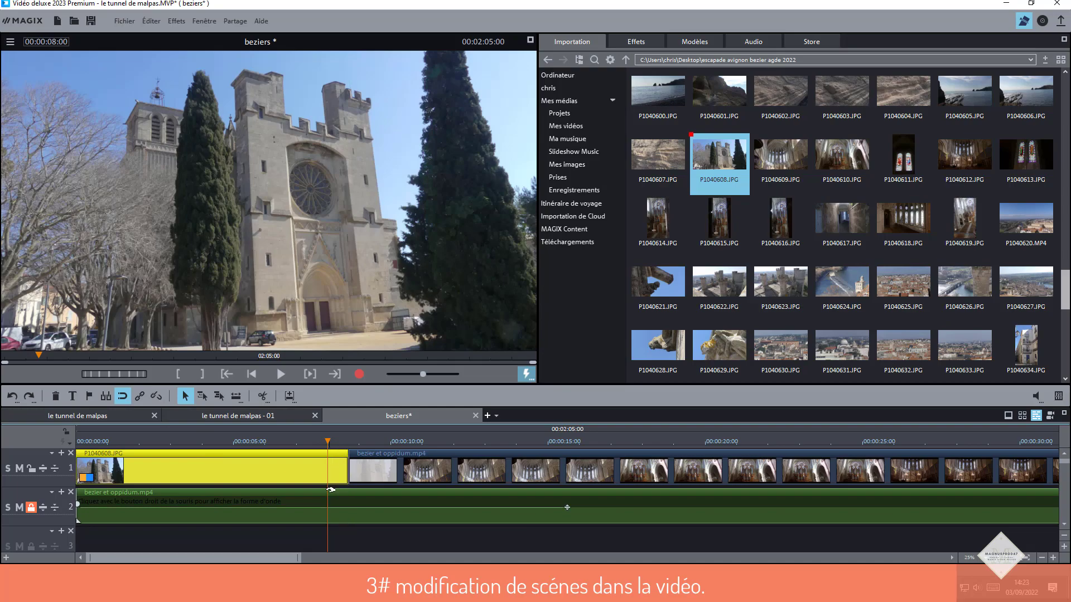
left_click(340, 444)
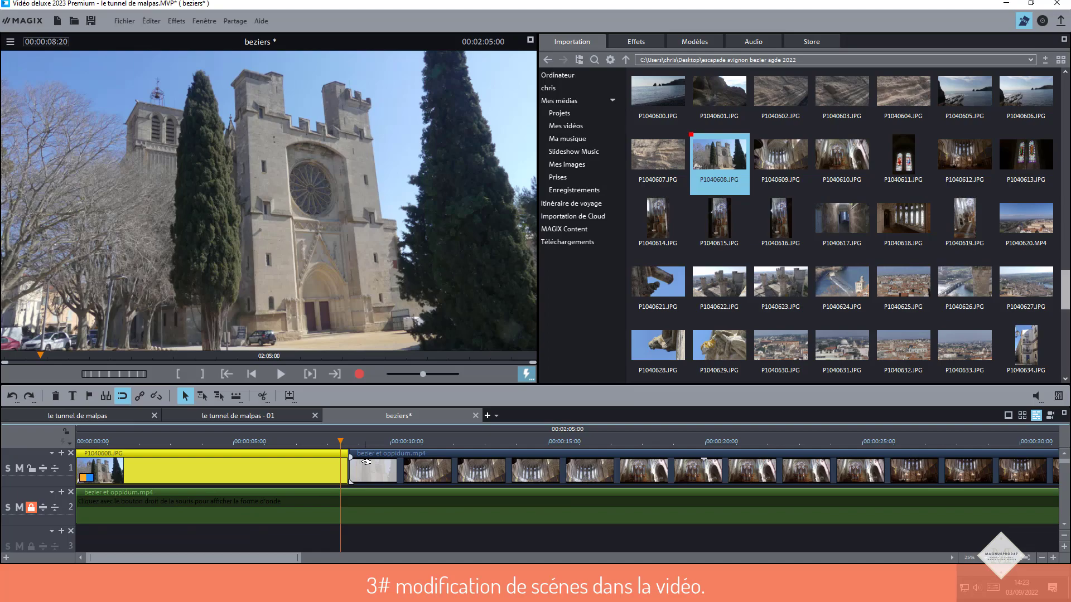
- Insert the photo P1040628.JPG on track 1 into the gap left by the deleted scene
left_click(1041, 557)
left_click(1041, 557)
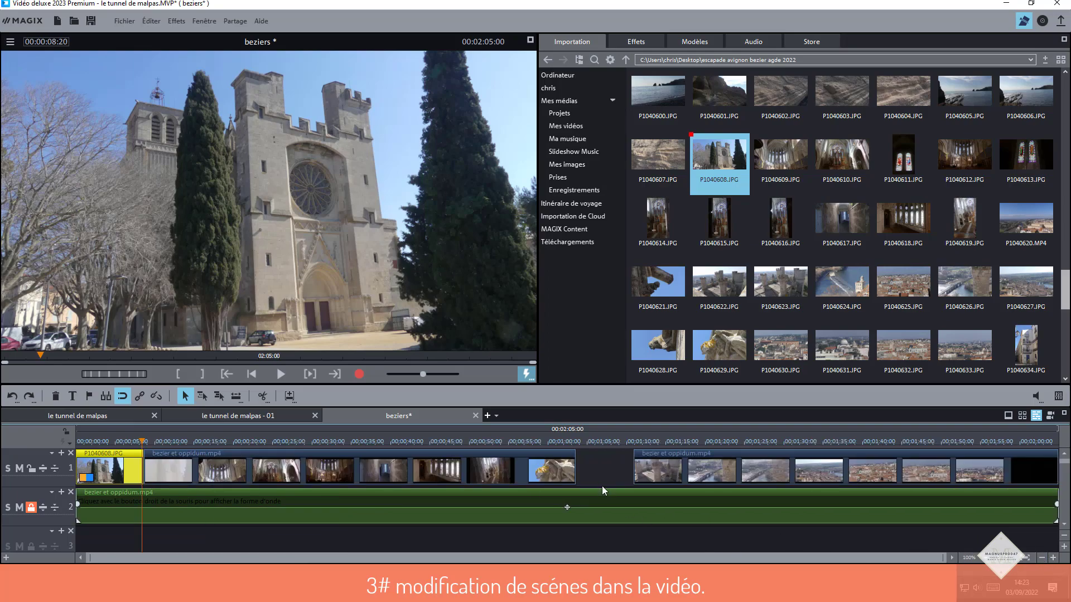
left_click_drag(652, 345, 605, 468)
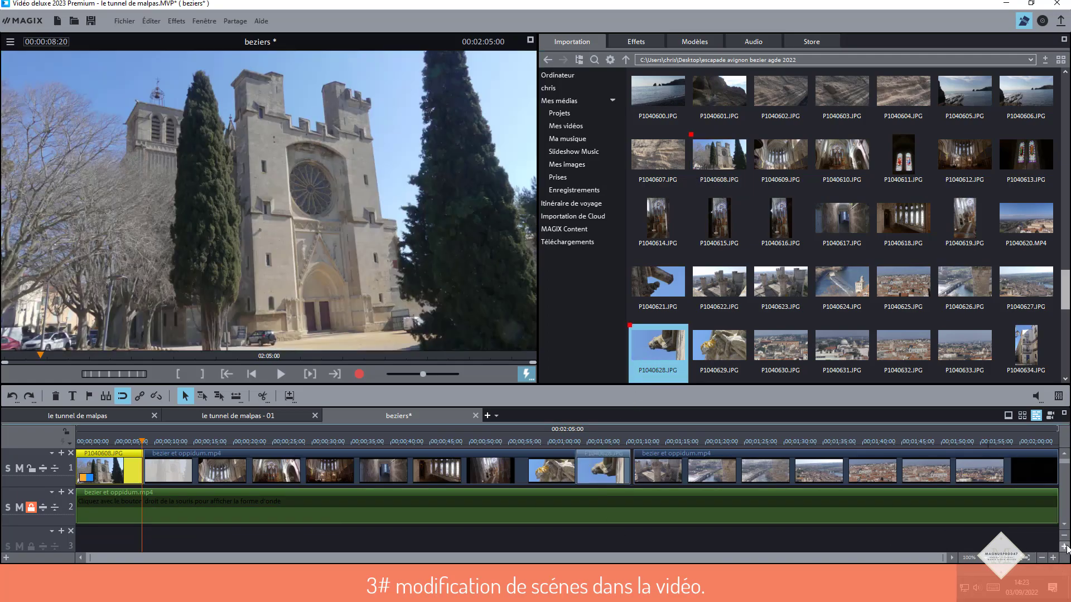
- Extend the end of P1040628.JPG on track 1 until it meets the following video clip
left_click(1053, 558)
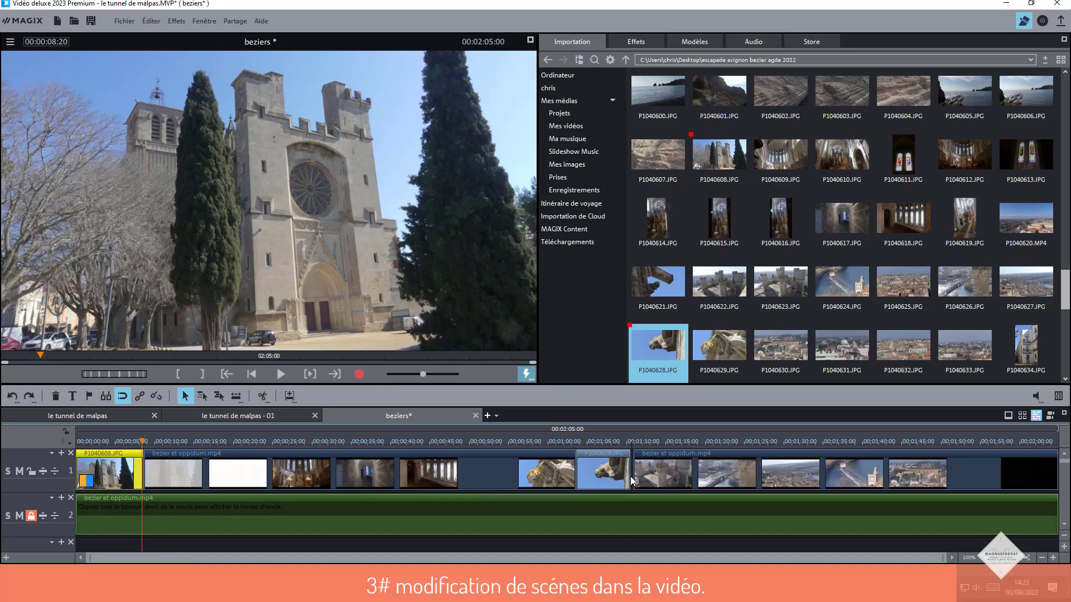
left_click(1053, 558)
left_click(1053, 558)
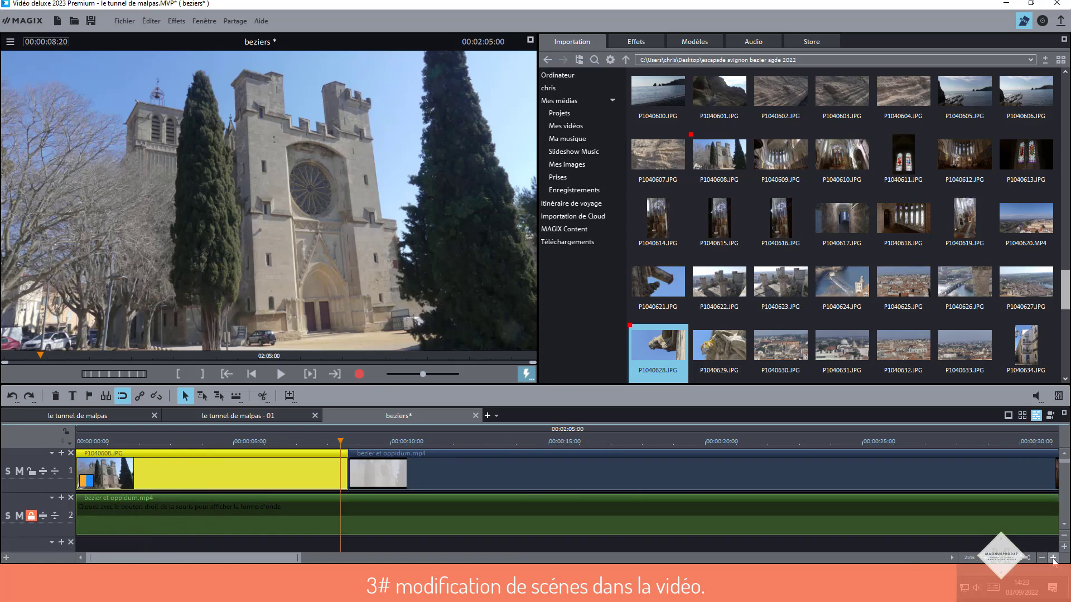
left_click_drag(278, 552, 665, 561)
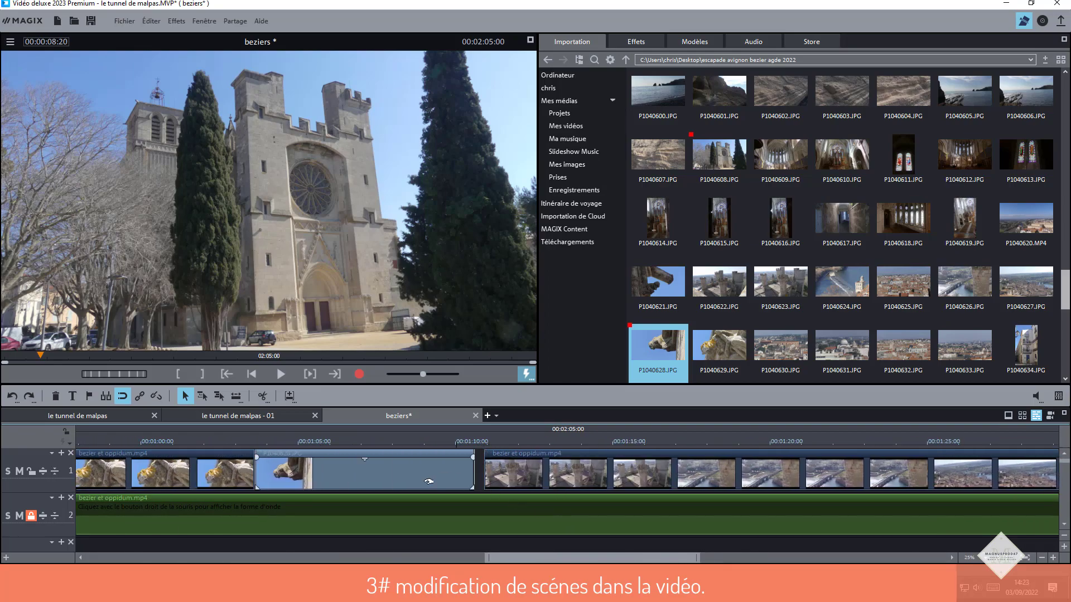
left_click(123, 396)
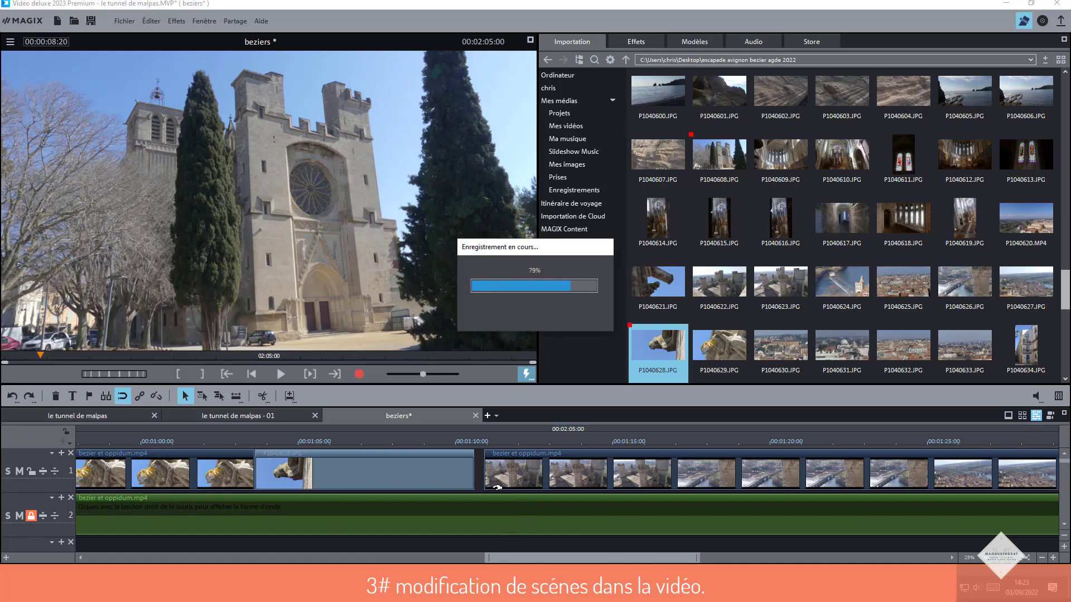
left_click_drag(472, 480, 483, 480)
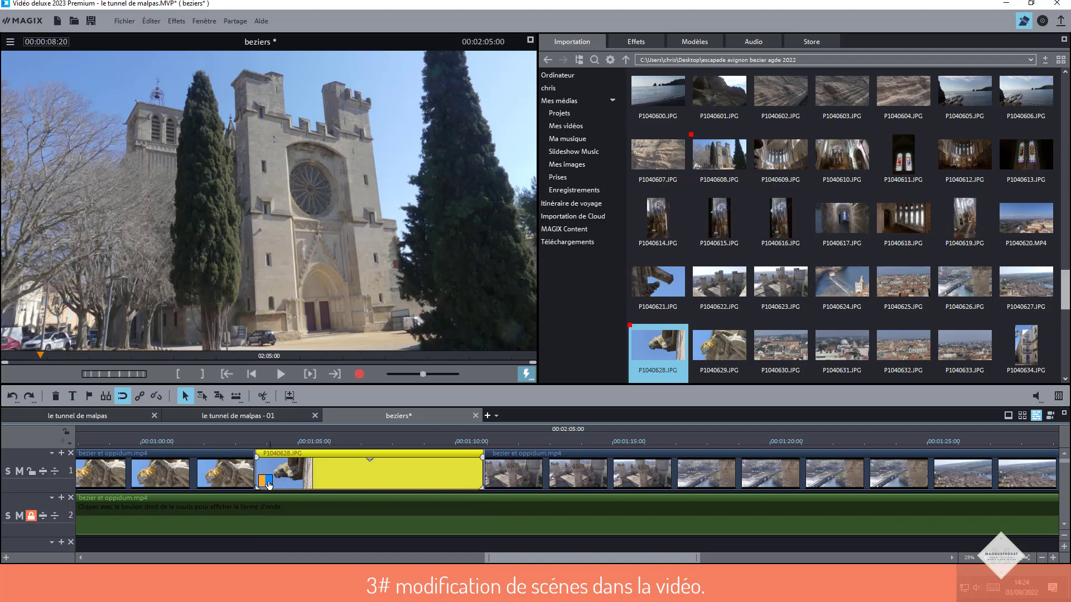
- Apply the Fondu croisé flexible transition at the start of P1040628.JPG and at the start of the video clip following it
left_click_drag(269, 484, 271, 480)
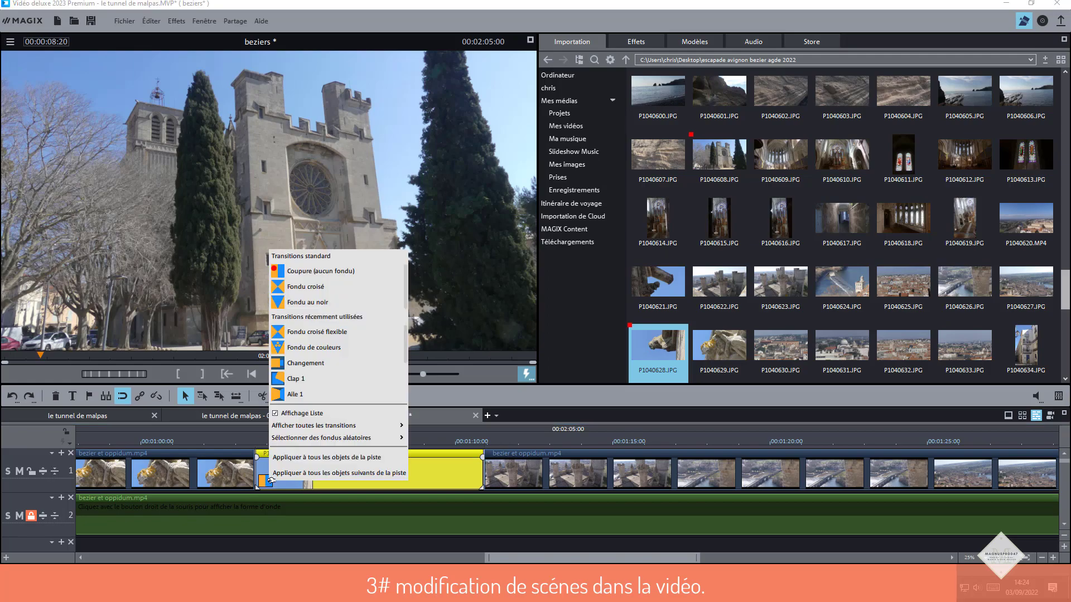
left_click(316, 333)
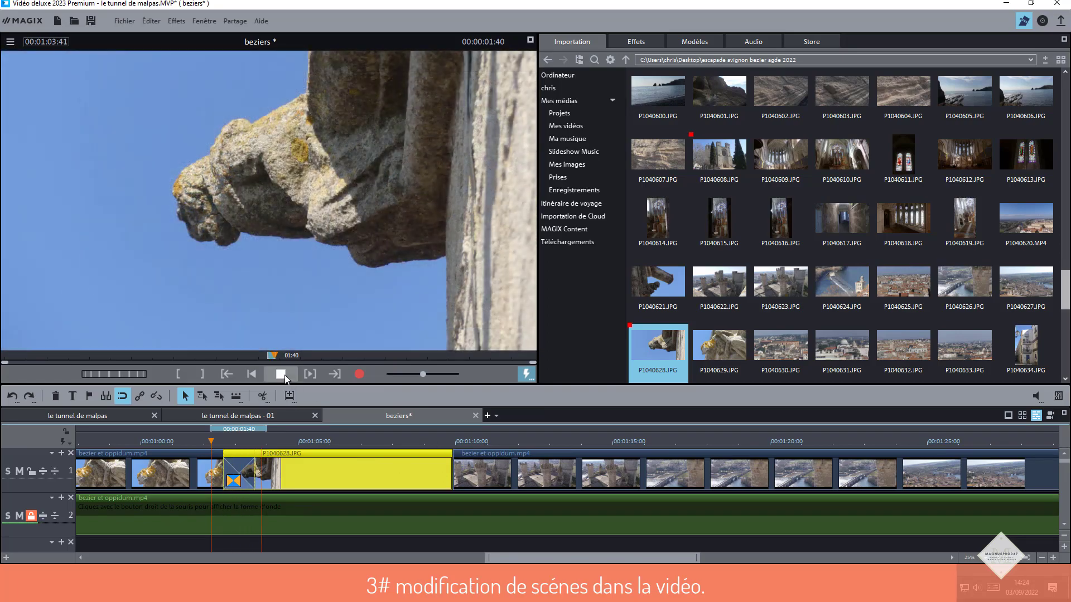
left_click(464, 478)
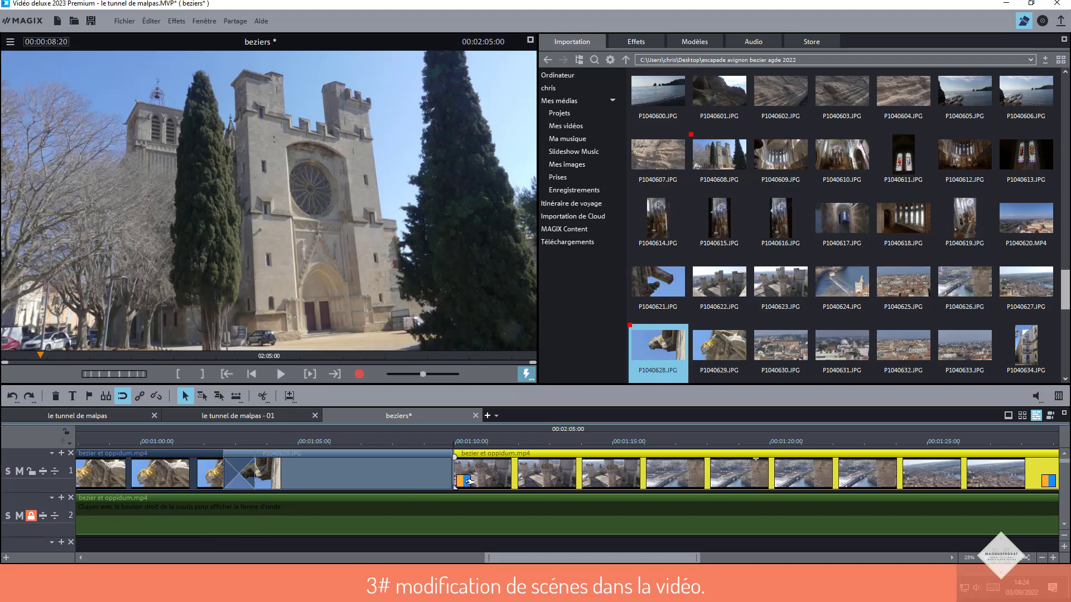
left_click(469, 482)
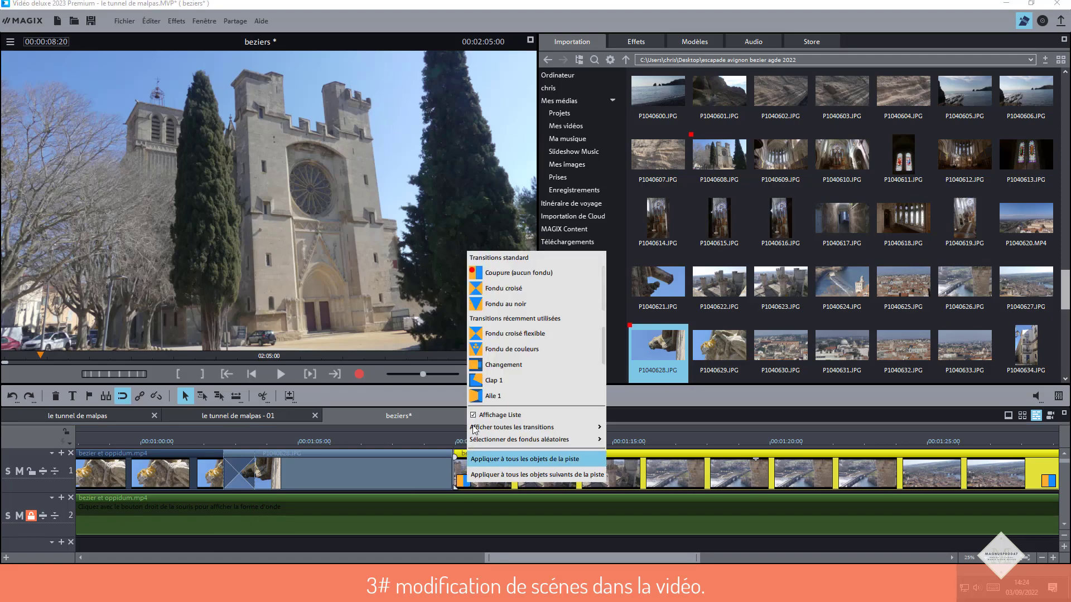
left_click(491, 334)
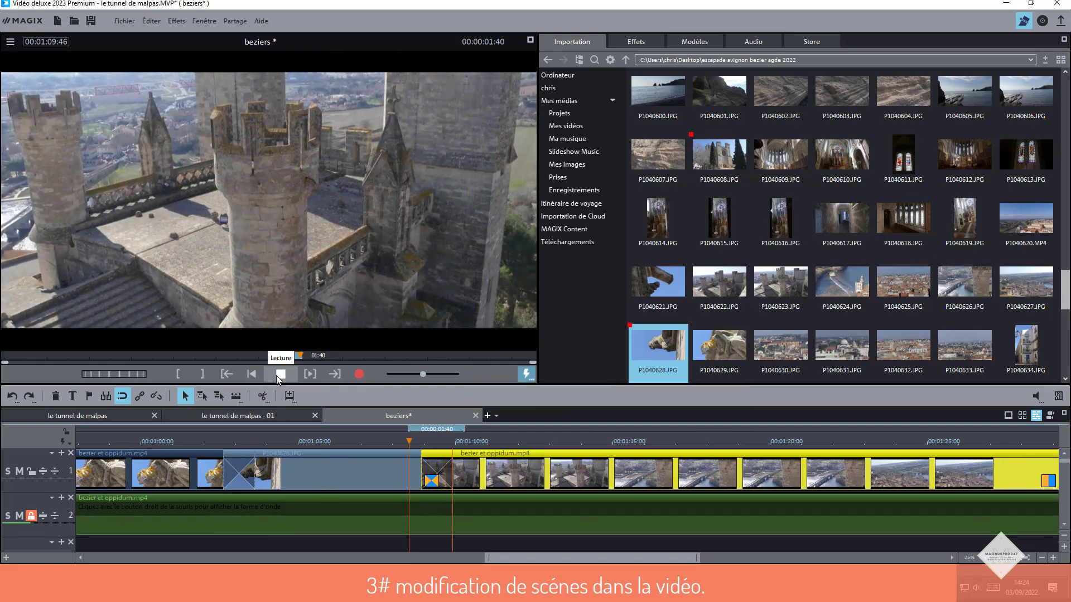
- Stop playback, compare the video's end with the audio's end at 00:02:03:00, and undo the transitions around P1040628.JPG
left_click(279, 374)
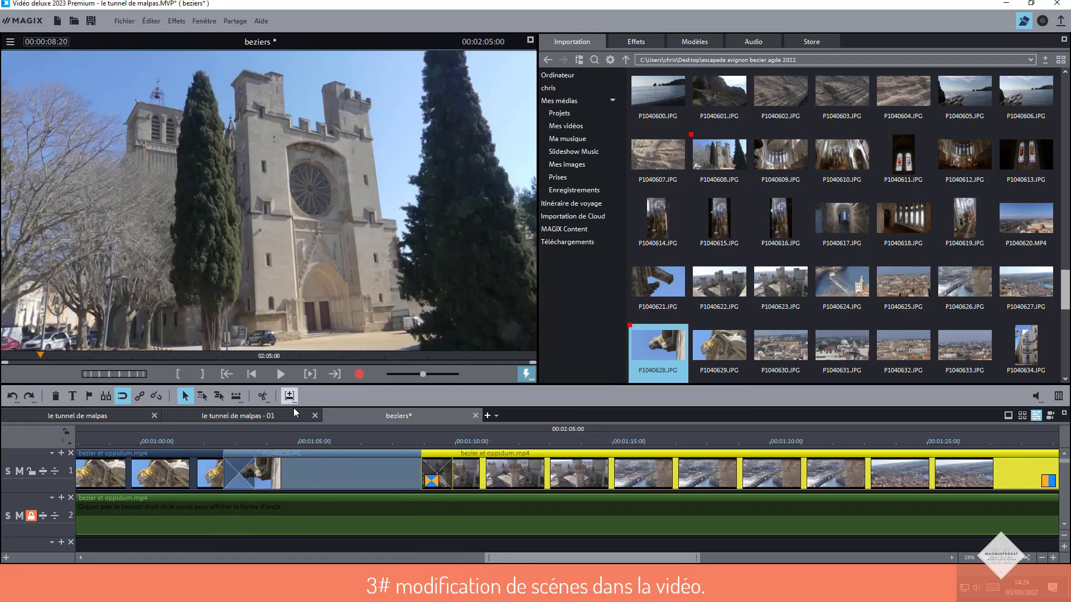
left_click(1041, 559)
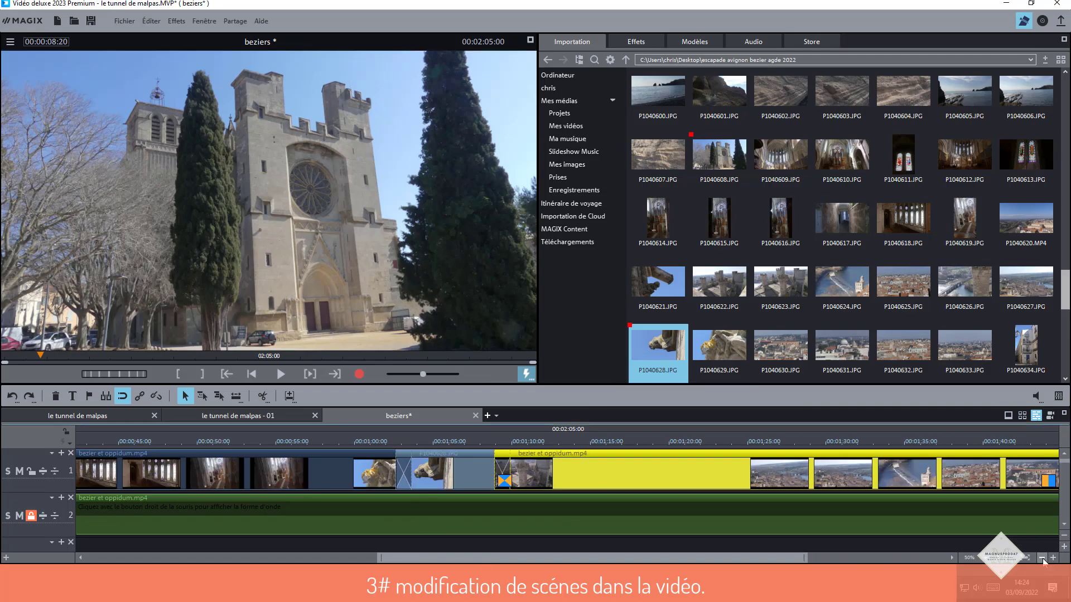
left_click(1042, 558)
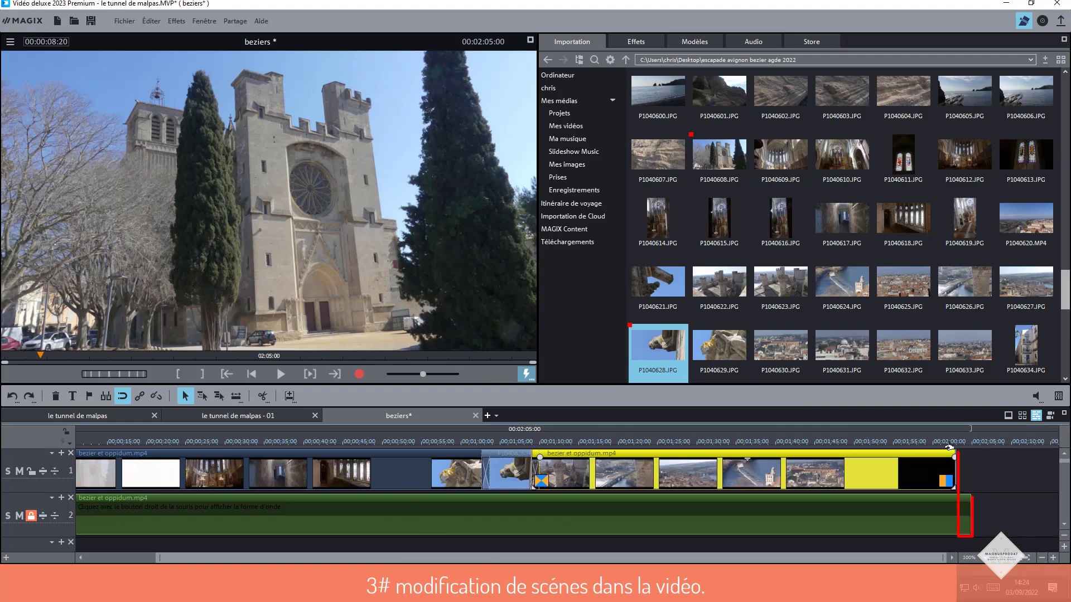
left_click(952, 441)
left_click_drag(953, 441, 954, 440)
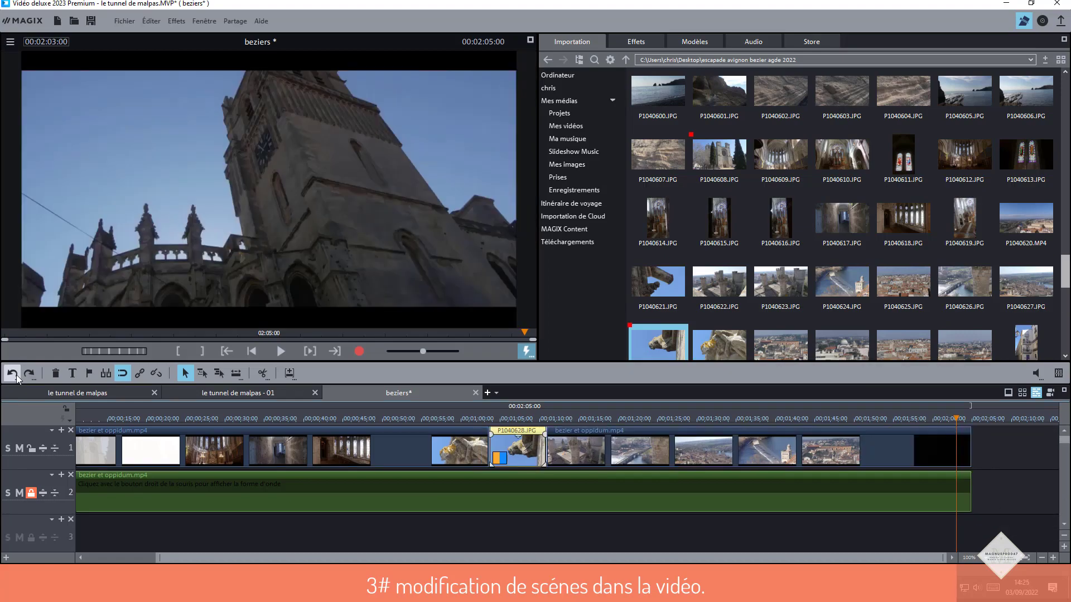
- Lengthen P1040628.JPG on empty track 3 and move it back to track 1 overlapping both video clips so crossfades form
left_click(493, 446)
left_click_drag(523, 448, 475, 536)
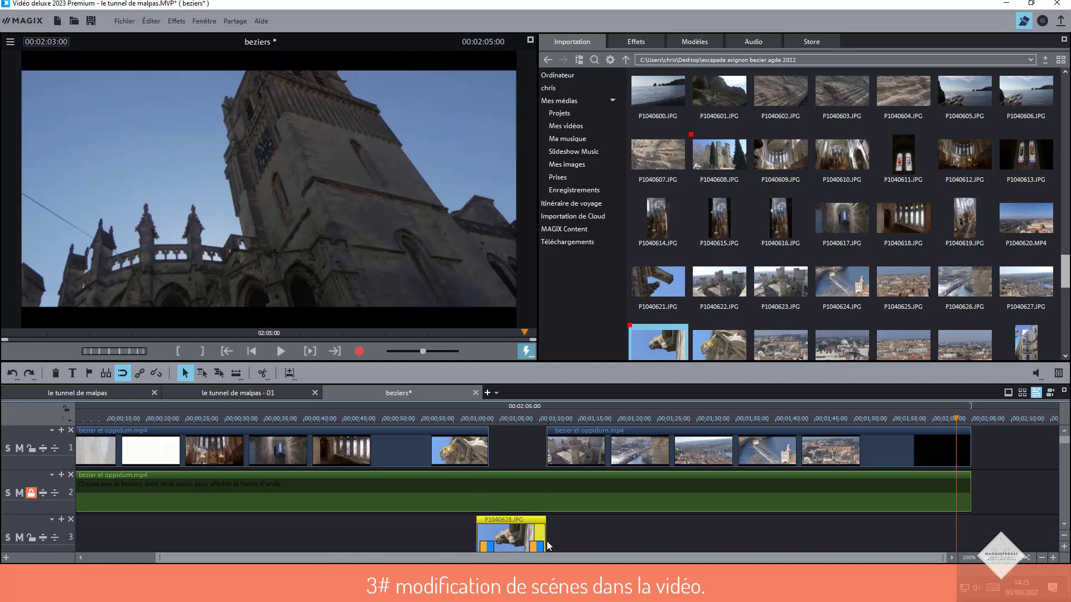
left_click_drag(545, 544, 516, 459)
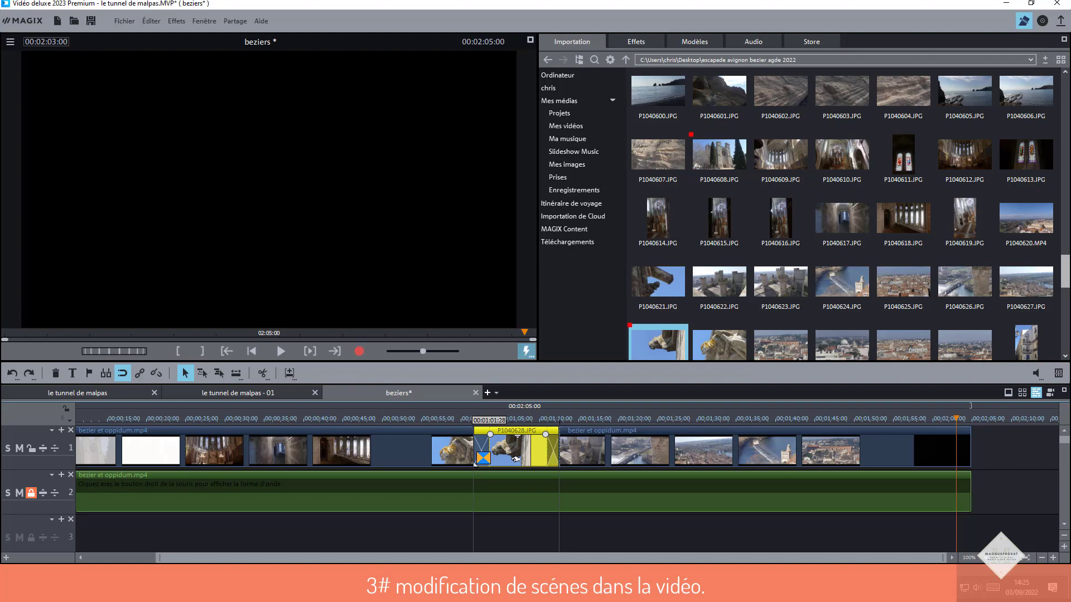
left_click_drag(516, 459, 515, 459)
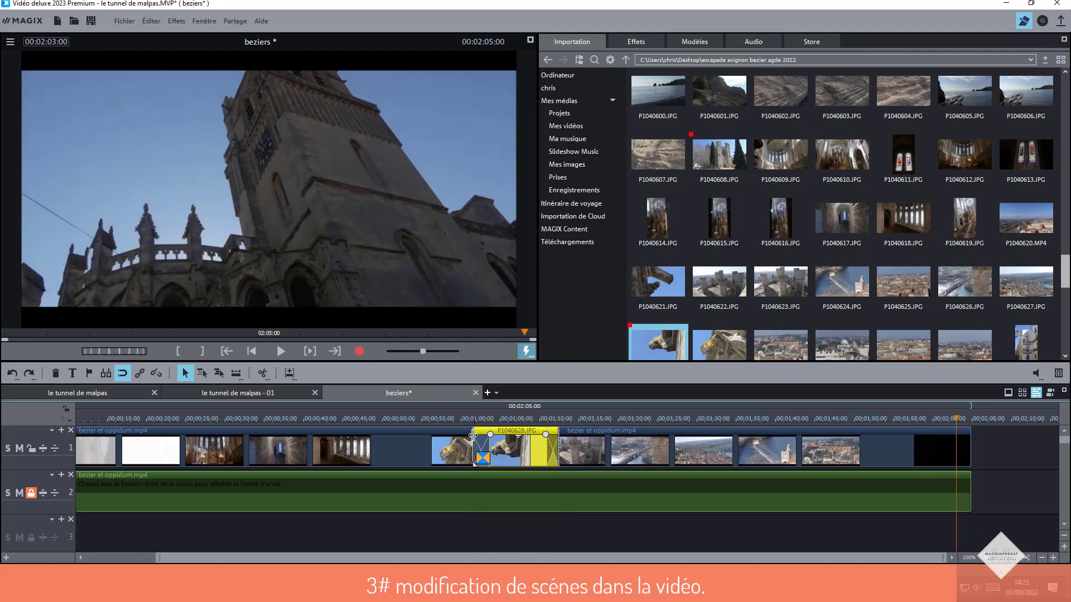
left_click(449, 446)
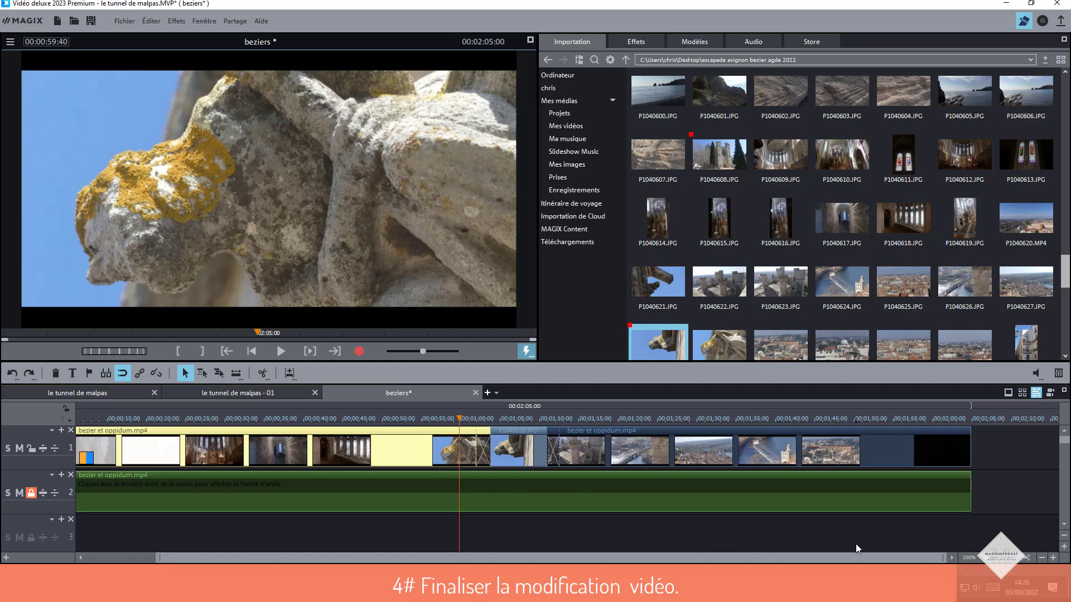
- Insert the 100/100 (PAL) image from the Images test templates after the clips and move it to unlocked track 2
left_click(705, 40)
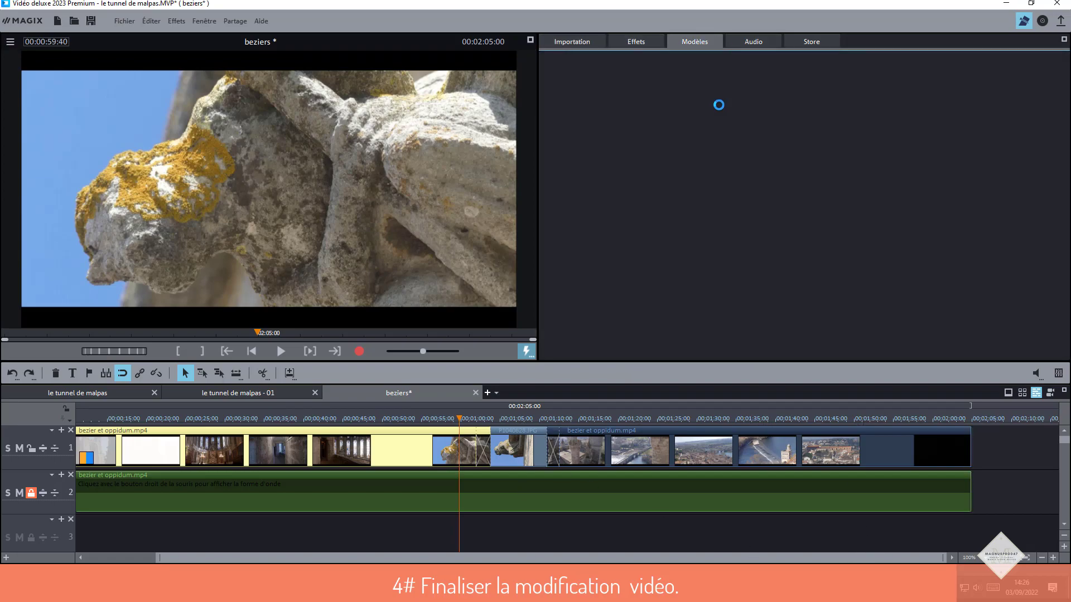
scroll(569, 233, "down", 3)
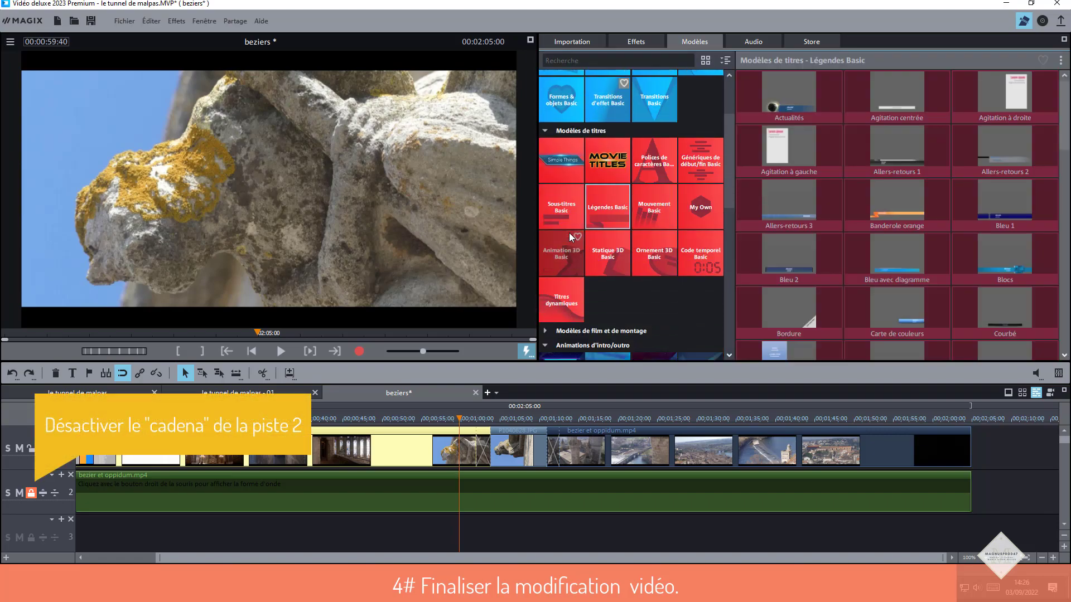
scroll(568, 233, "down", 8)
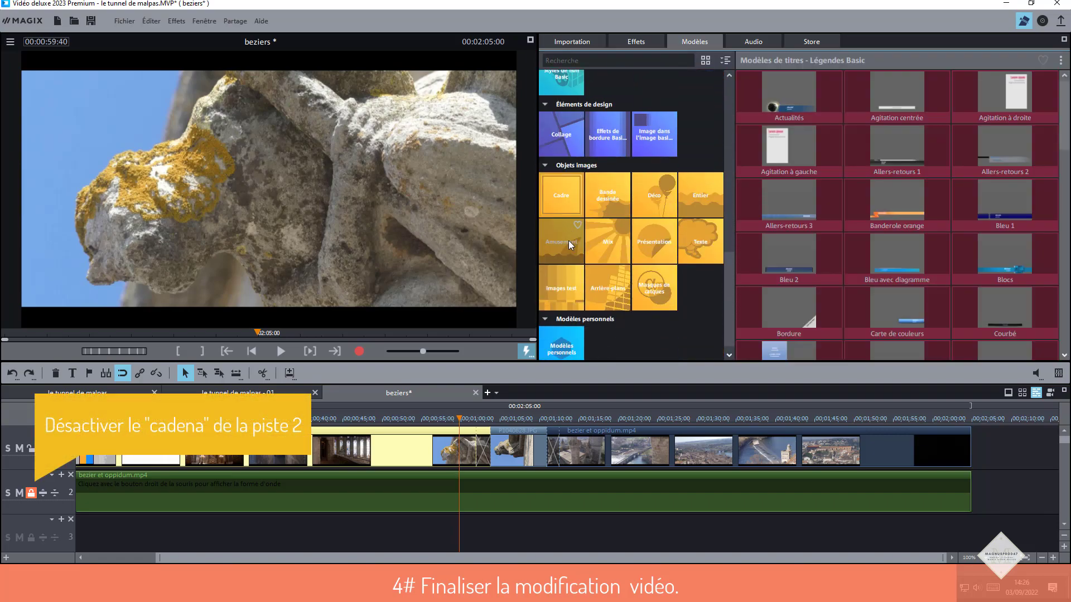
left_click(561, 287)
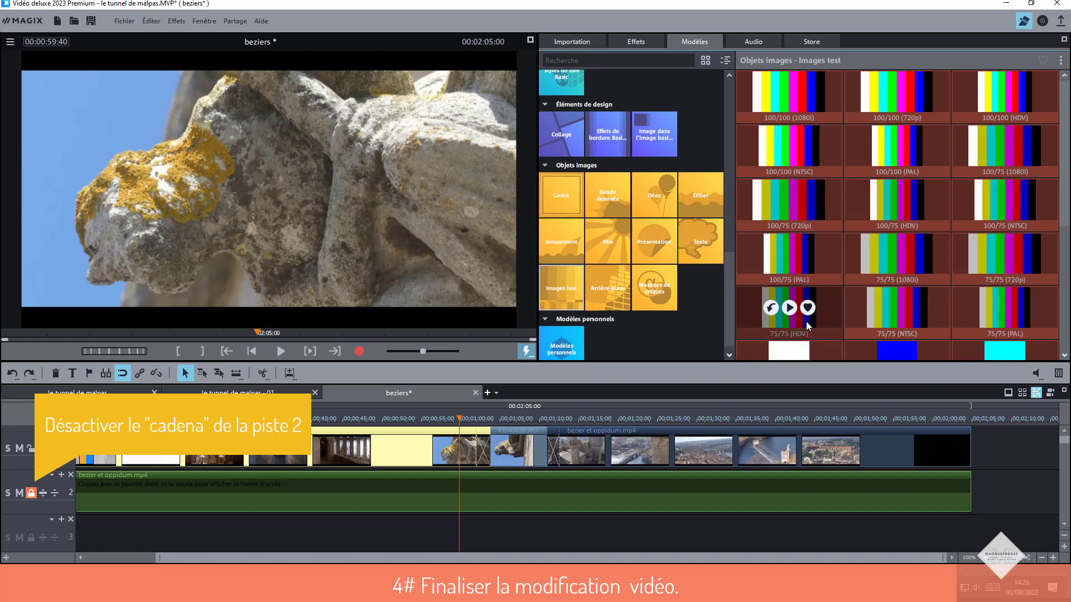
left_click_drag(881, 150, 1025, 443)
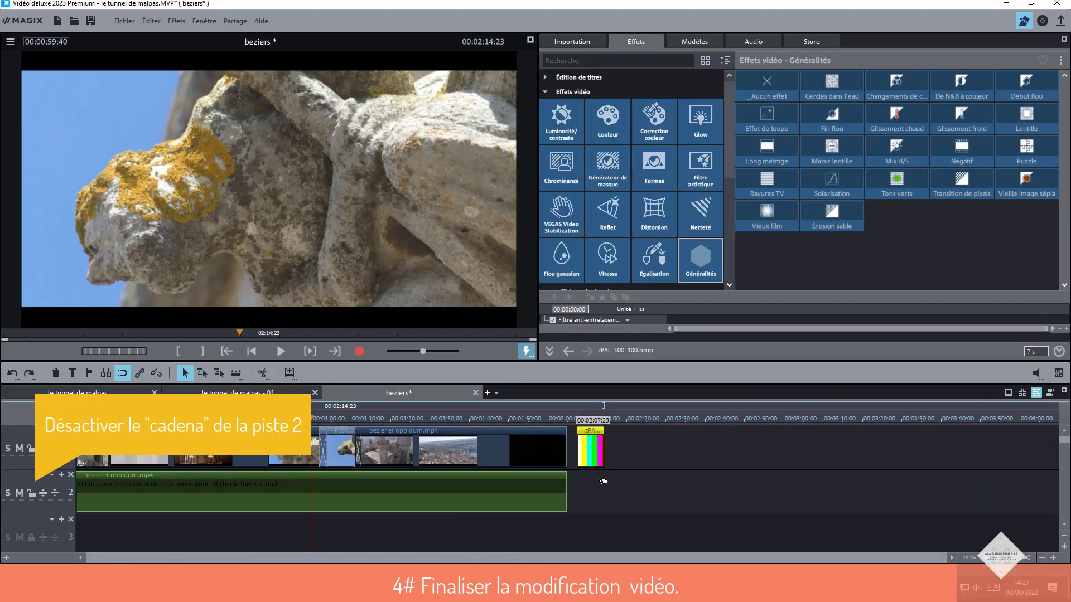
left_click_drag(594, 447, 597, 502)
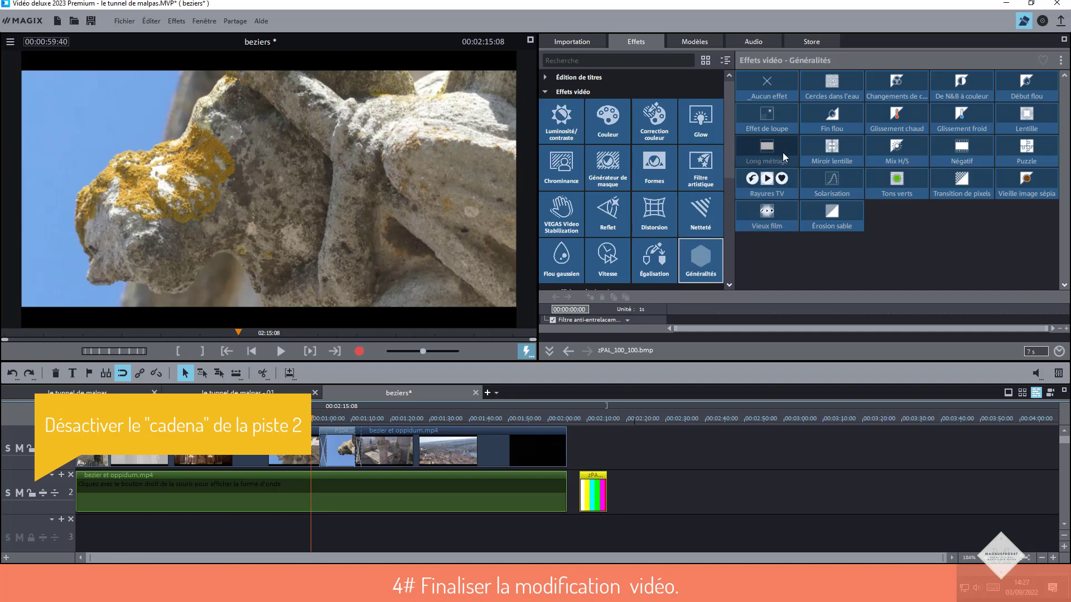
- Apply the Long métrage video effect to the test image and shift the resulting group slightly along the timeline
left_click_drag(781, 148, 615, 500)
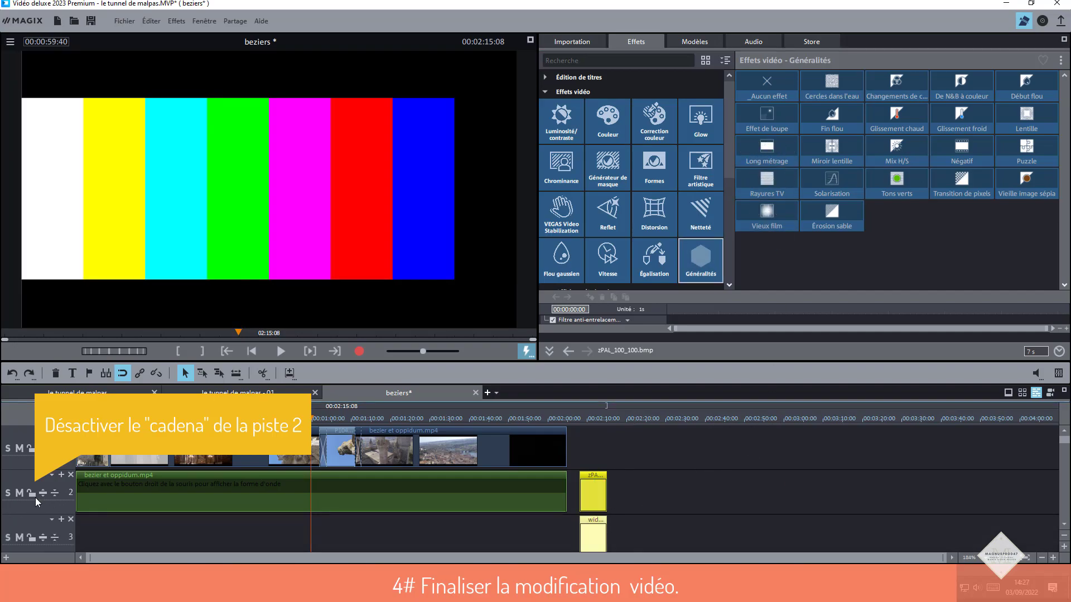
left_click(35, 497)
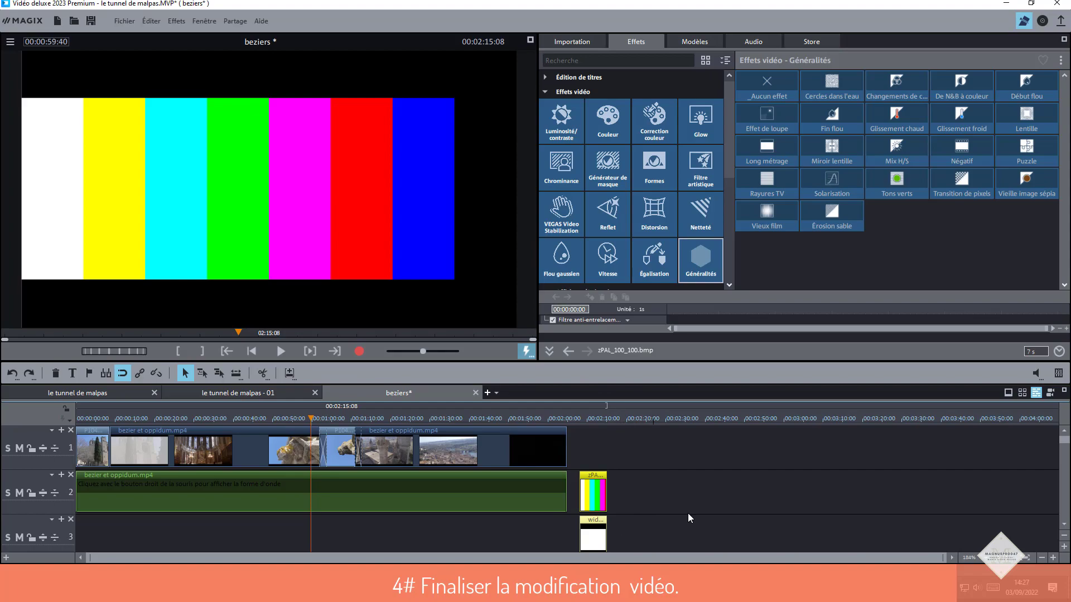
left_click_drag(603, 540, 612, 540)
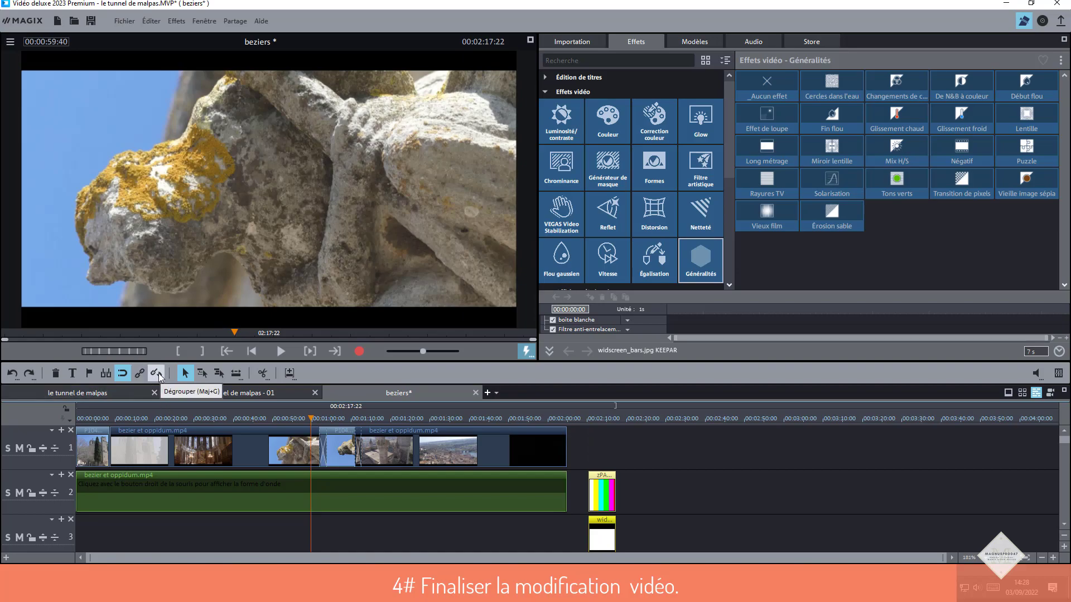
- Ungroup the widescreen bars from the test image and delete the test image from track 2
left_click(608, 477)
left_click(601, 499)
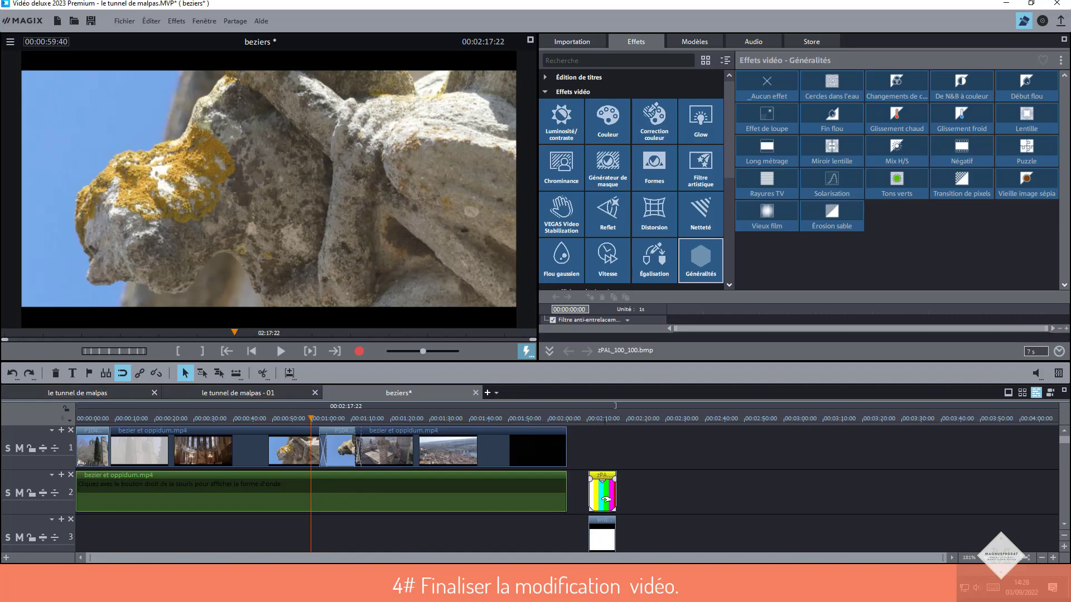
key("Delete")
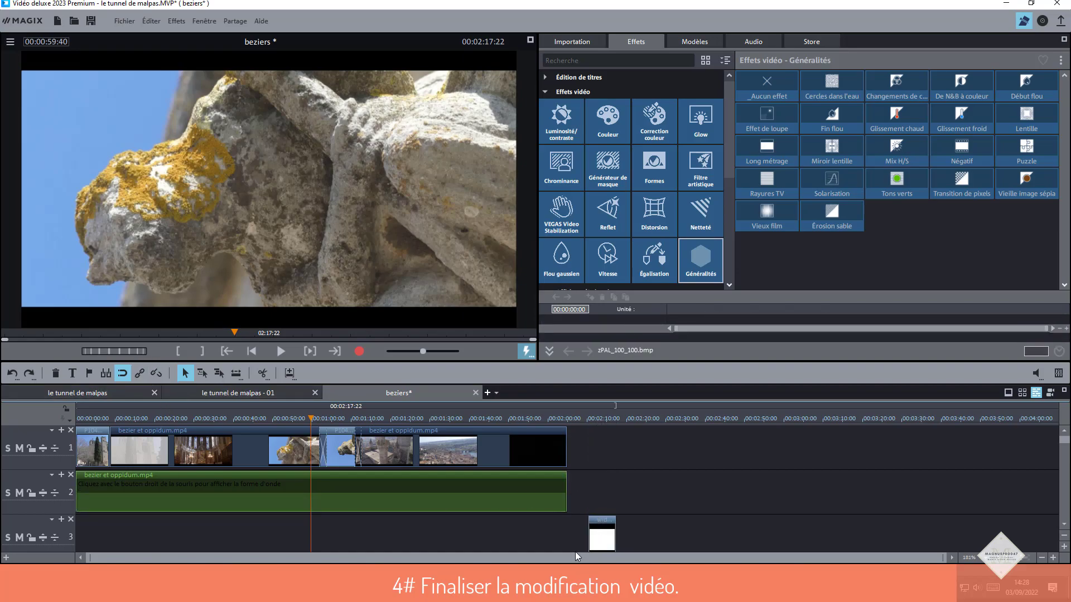
- Move widscreen_bars.jpg to the start of track 3 and extend its end past the end of the first photo
left_click_drag(590, 546, 73, 549)
left_click(78, 419)
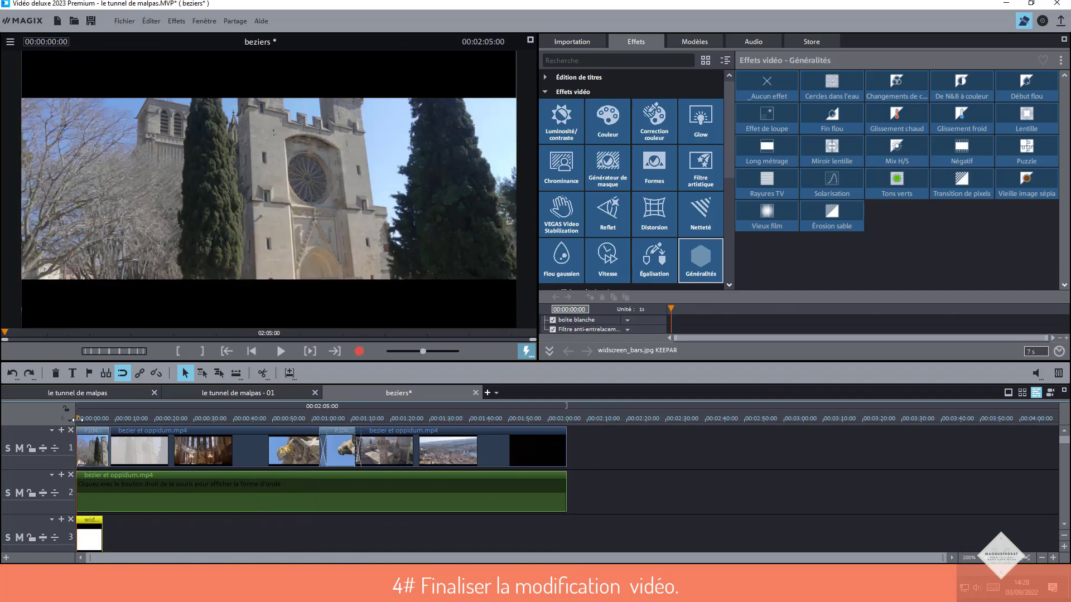
left_click(110, 418)
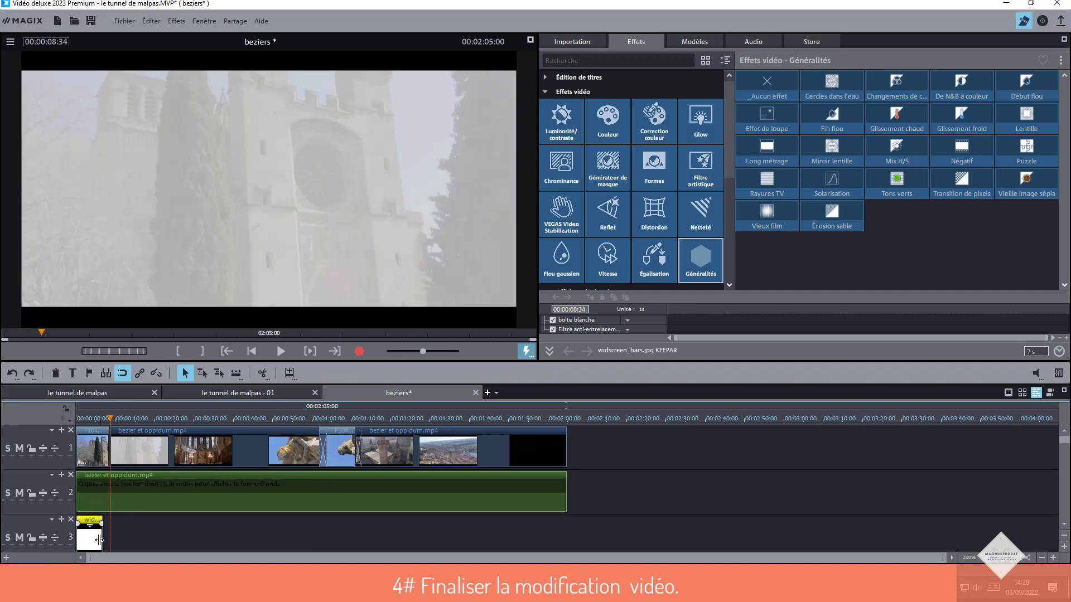
left_click_drag(99, 539, 112, 540)
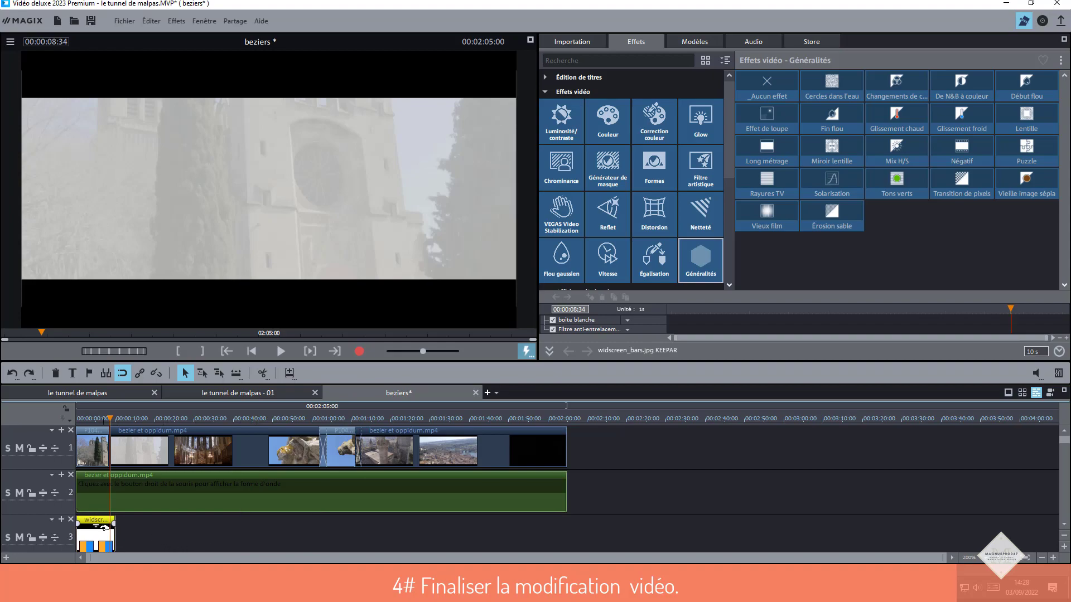
- Copy the widescreen bars, paste them on track 3 at 00:01:01:45, and extend the copy to cover P1040628.JPG
right_click(106, 527)
left_click(156, 461)
left_click(320, 420)
right_click(329, 459)
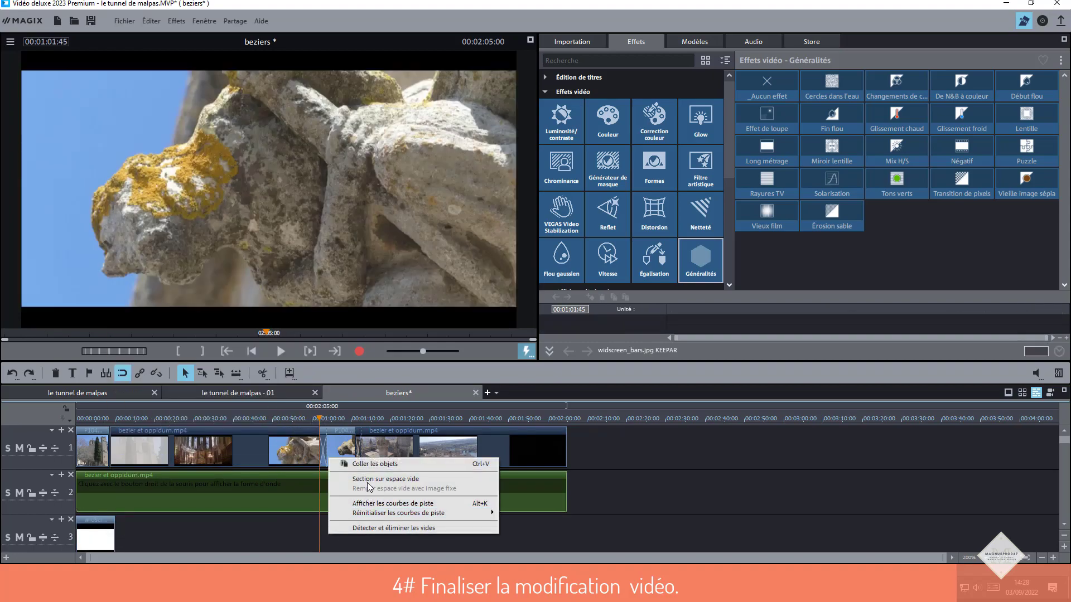
left_click(368, 463)
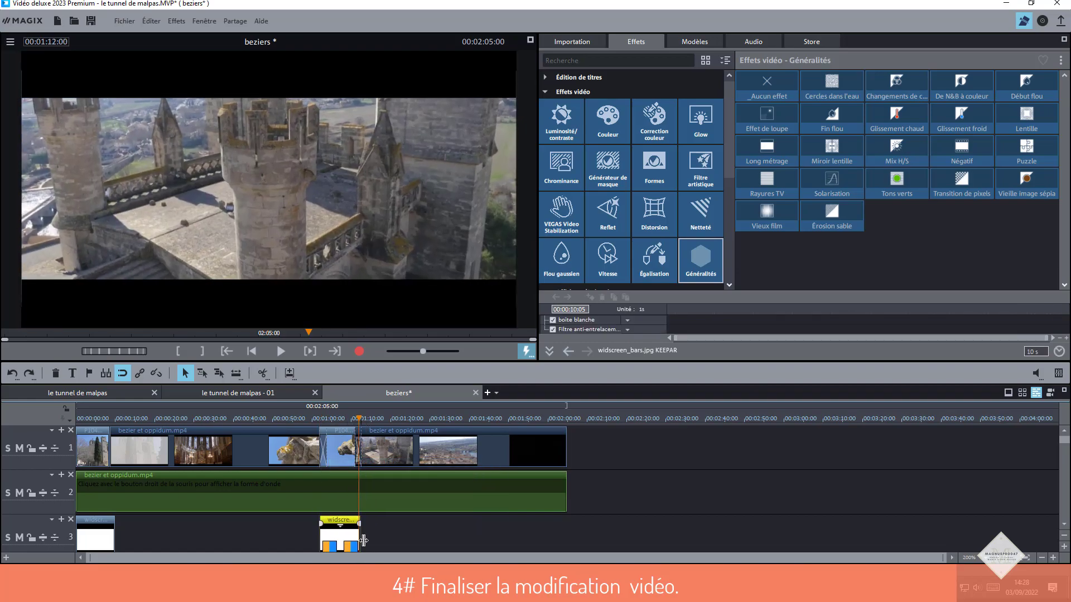
scroll(471, 544, "up", 1)
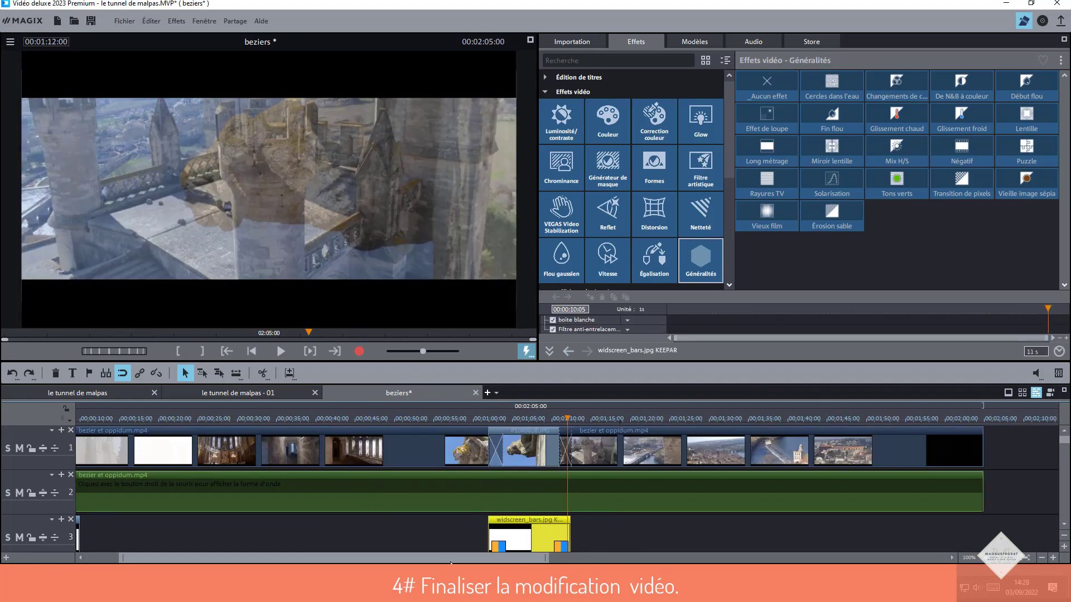
- Apply the Taille/Position/Rotation effect to the first widescreen bars object and set its width to 2500 px with proportions linked
left_click_drag(450, 558, 418, 558)
left_click(112, 535)
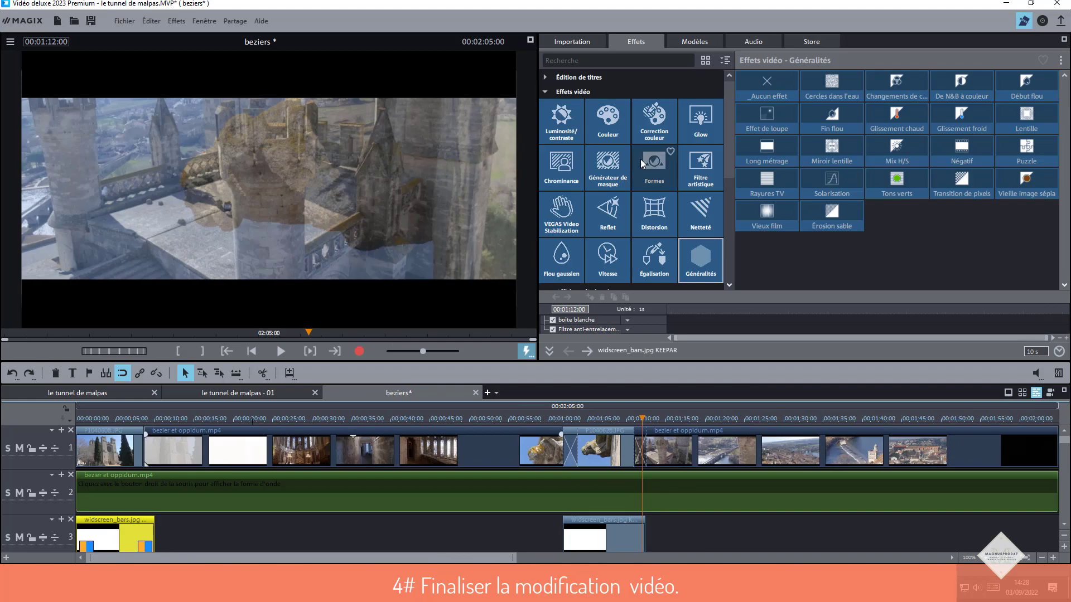
left_click(544, 91)
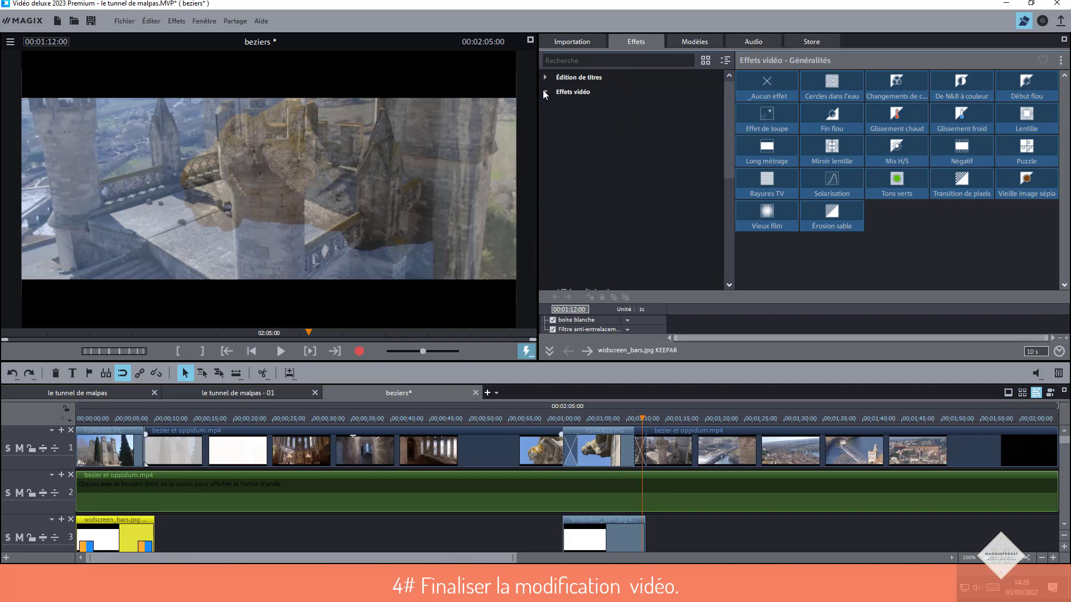
left_click(549, 106)
left_click(553, 127)
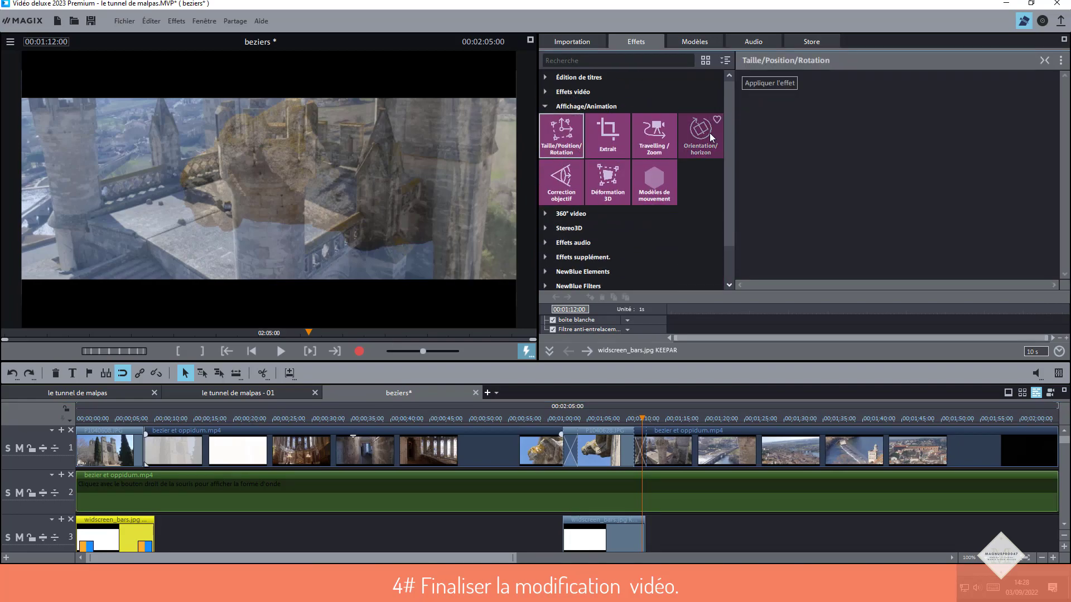
left_click(788, 85)
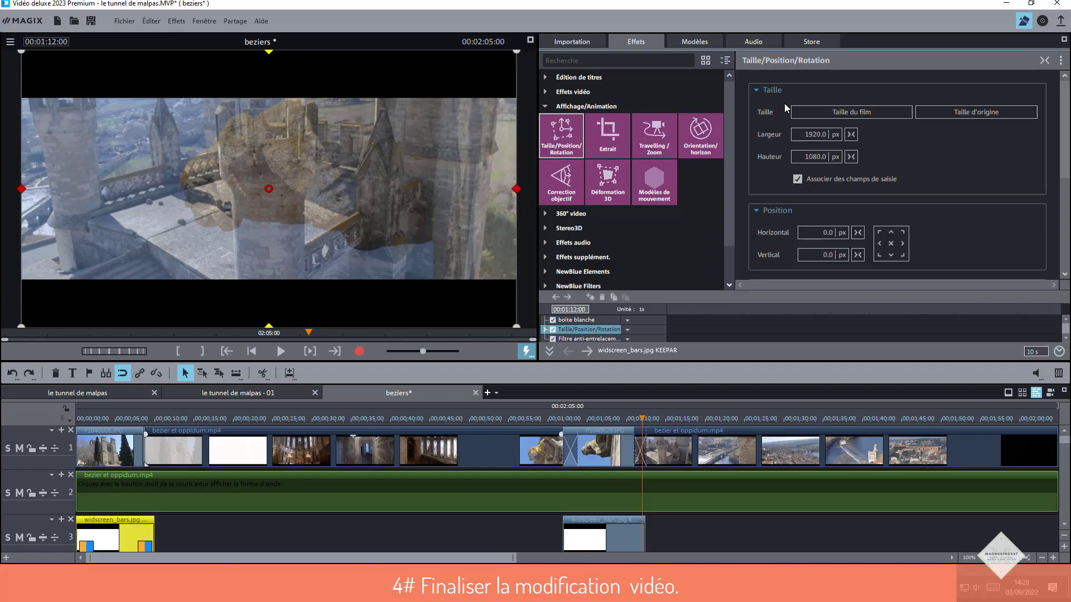
double_click(812, 135)
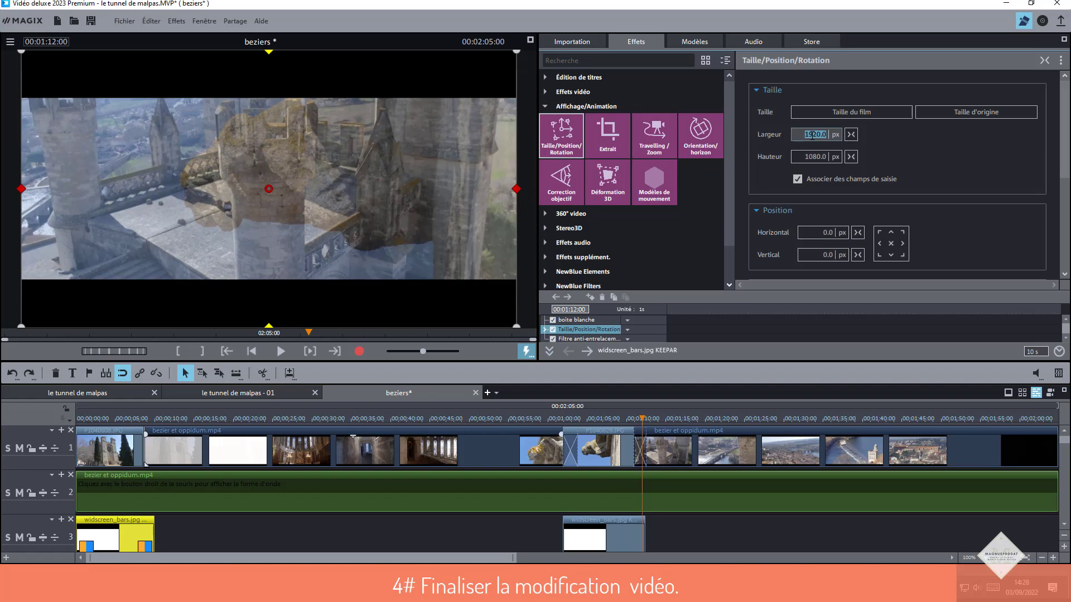
type("2500")
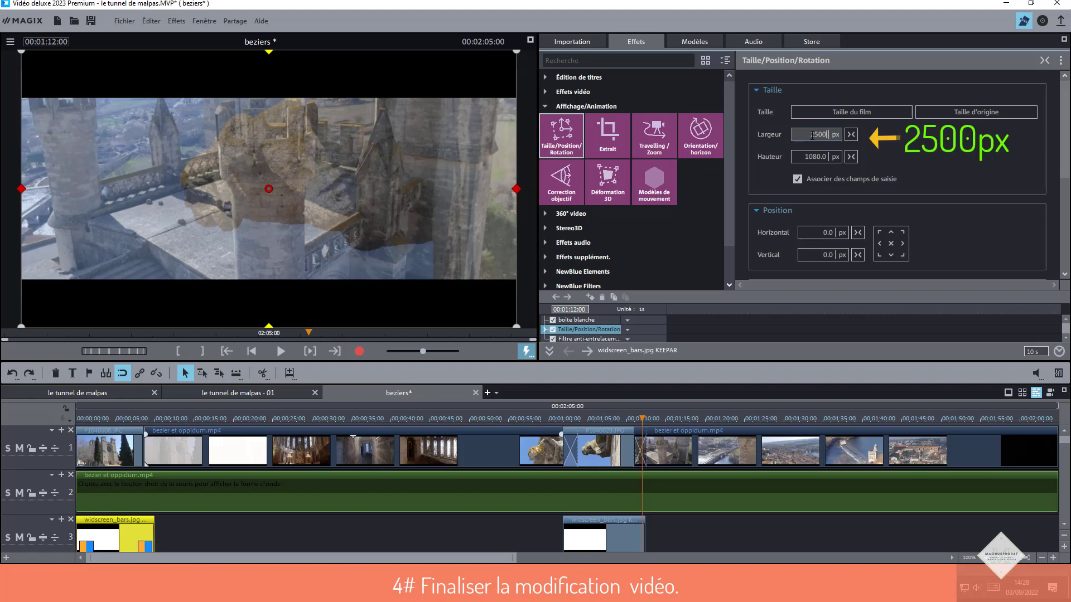
key("Return")
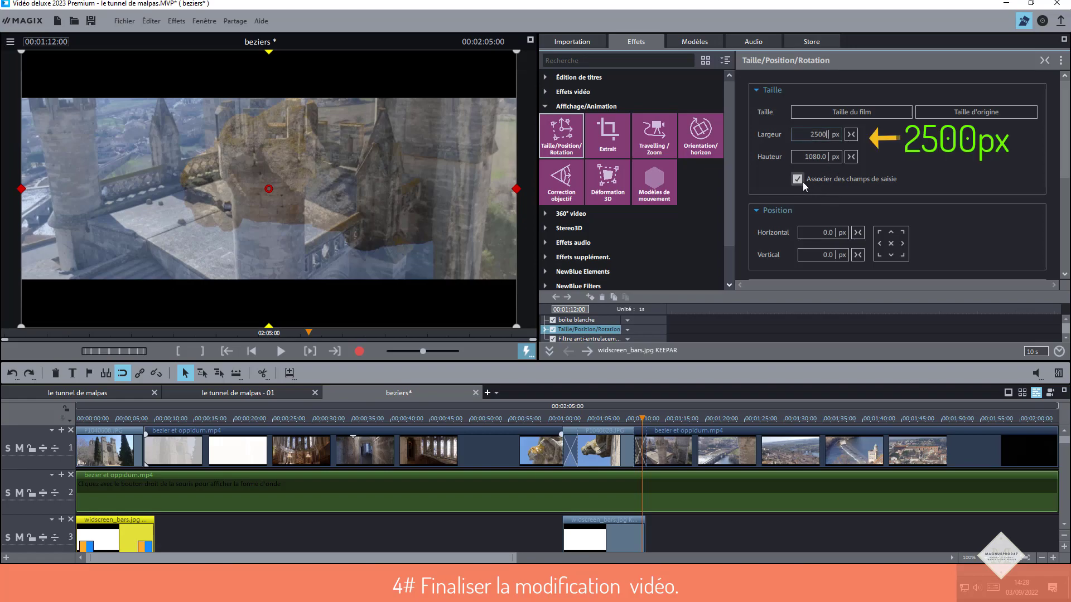
left_click(885, 133)
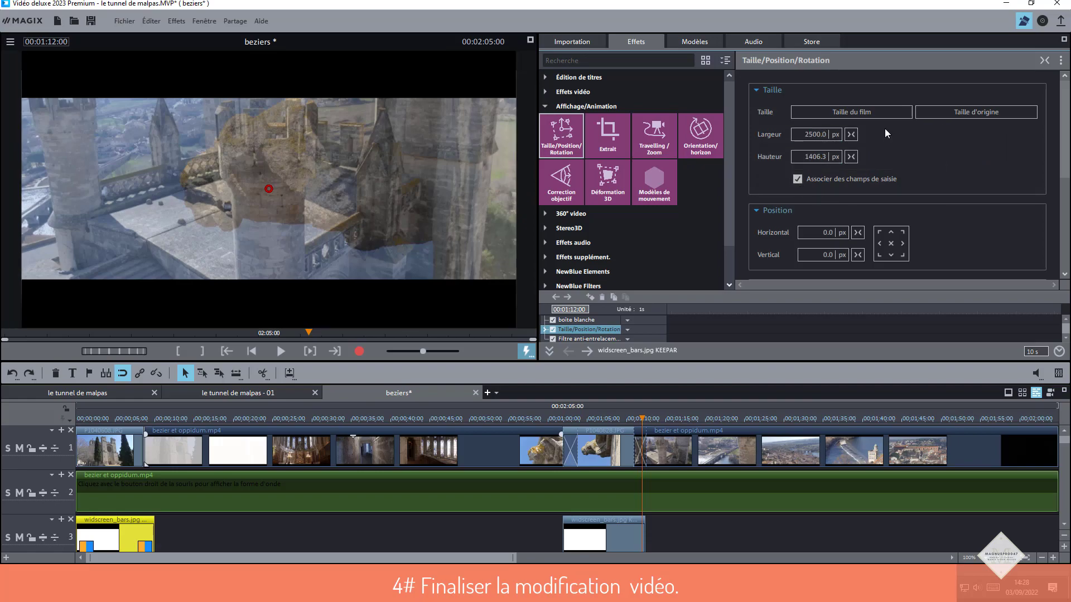
- Apply the Taille/Position/Rotation effect to the second widescreen bars object over P1040628.JPG and set its width to 2500 px
left_click(599, 417)
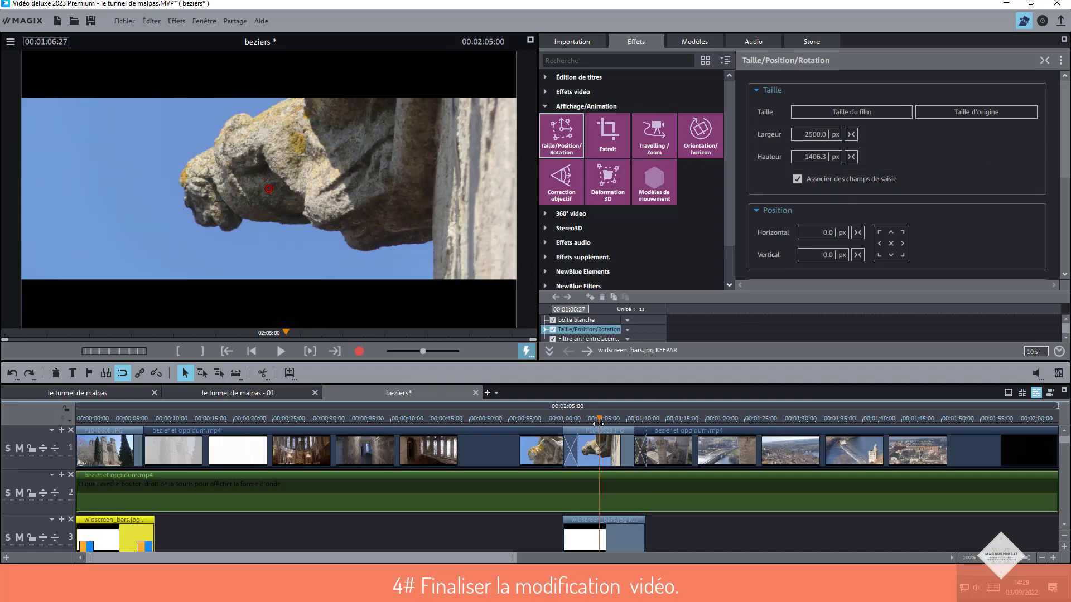
left_click(607, 530)
left_click(769, 83)
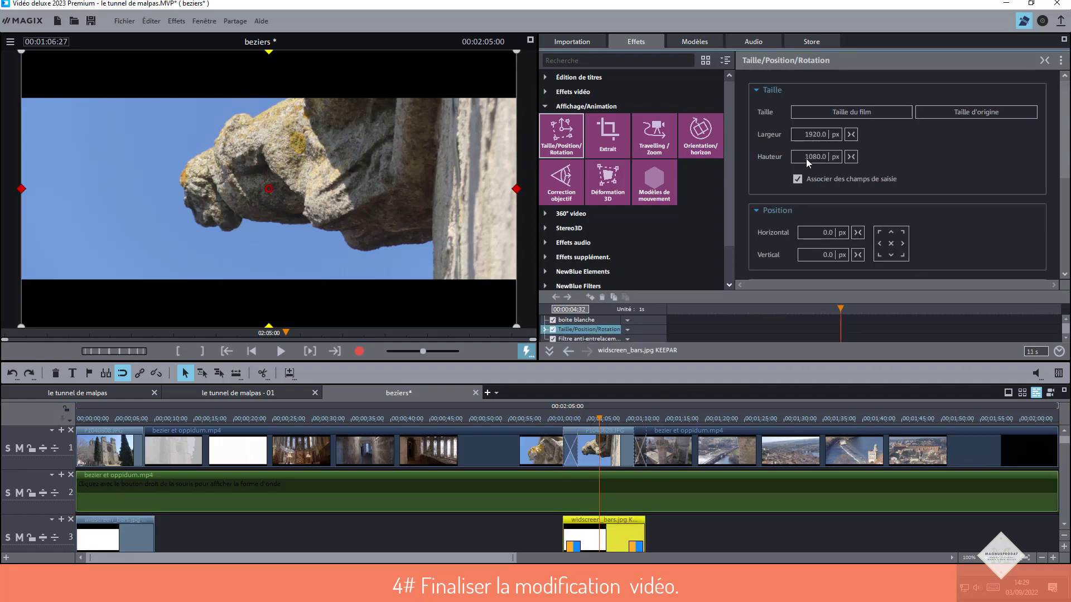
double_click(805, 134)
type("25")
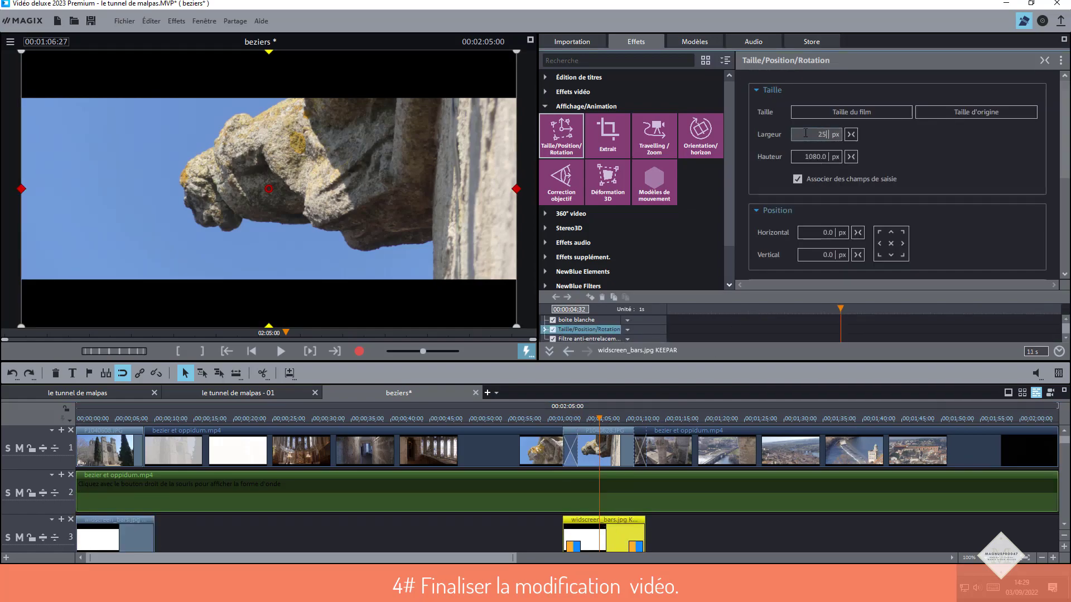
type("00")
key("Return")
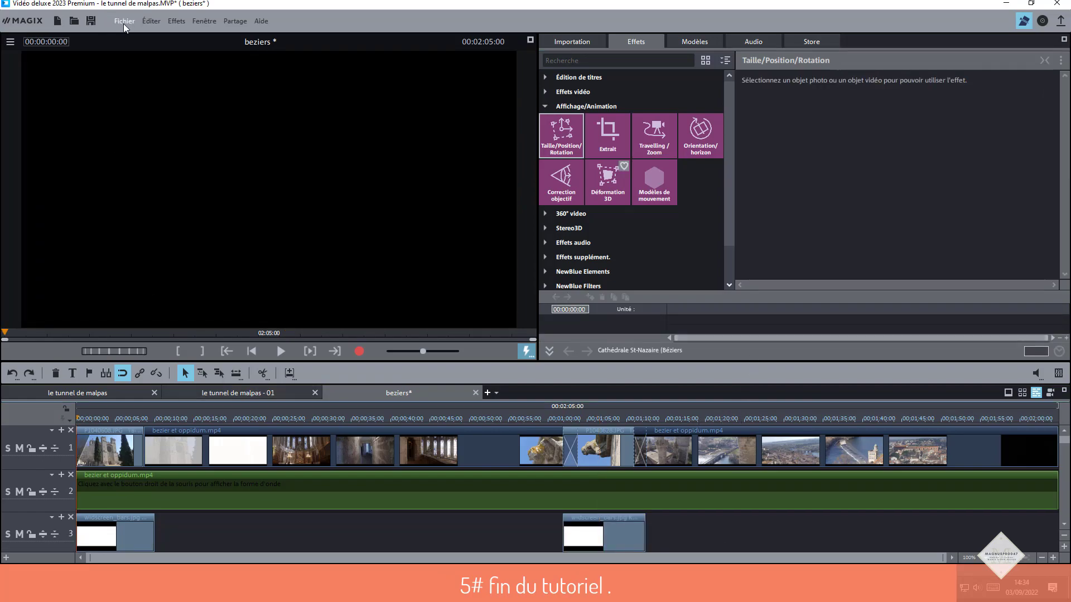
- Export the film as MPEG-4 to beziers.mp4 using the MP4 FullHD 1920 x 1080 50p preset
left_click(124, 22)
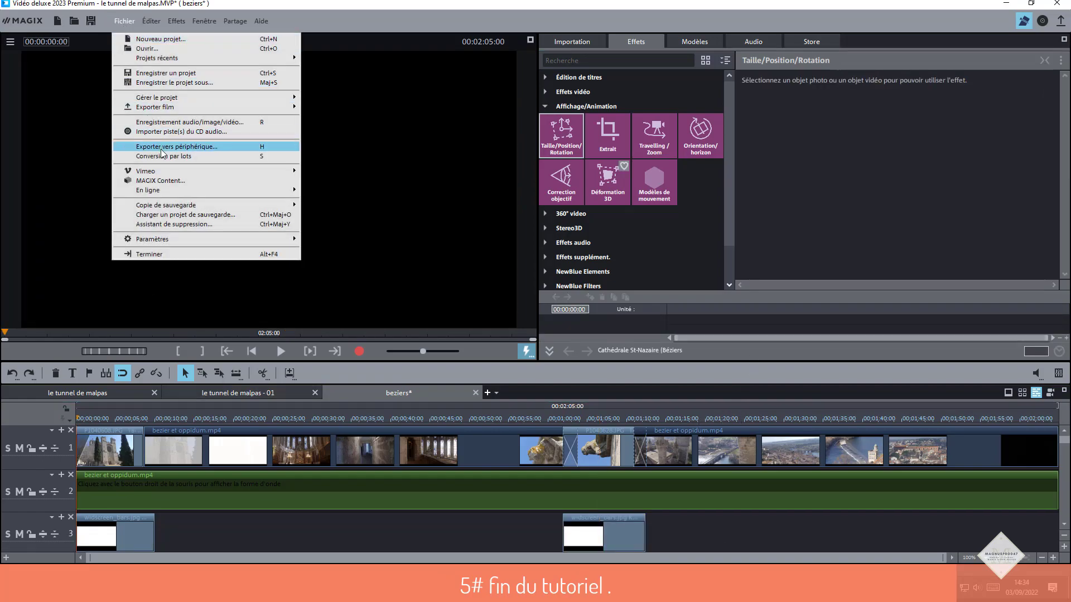
mouse_move(172, 105)
left_click(408, 184)
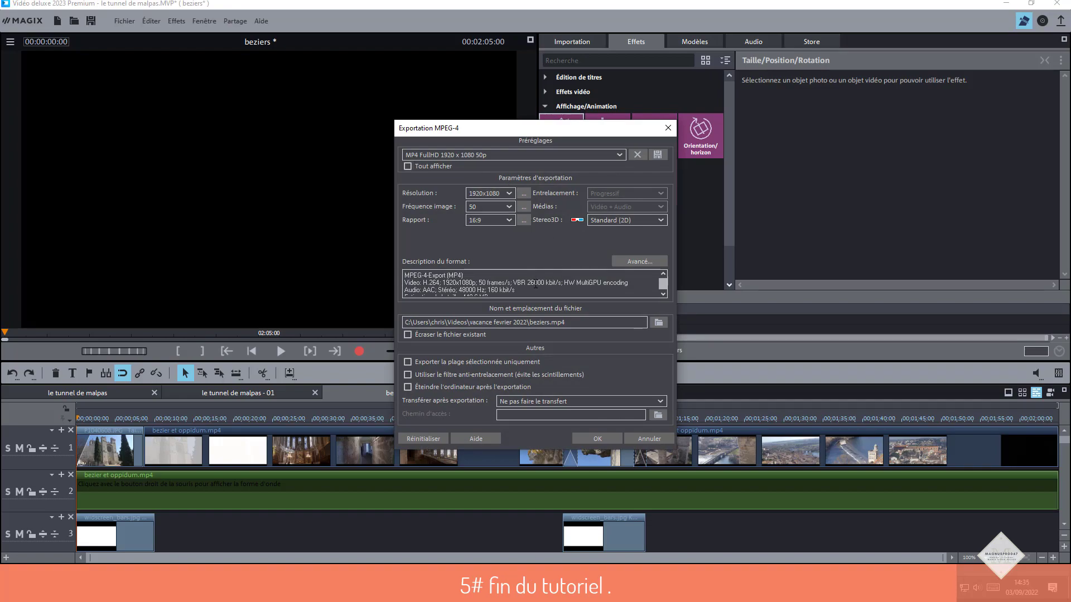
left_click(588, 441)
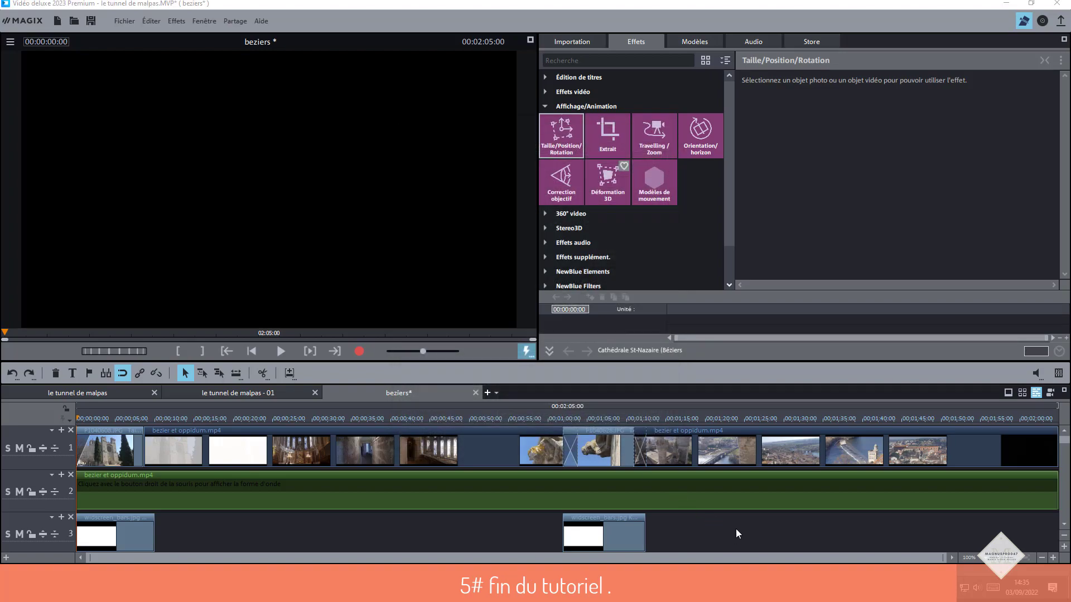